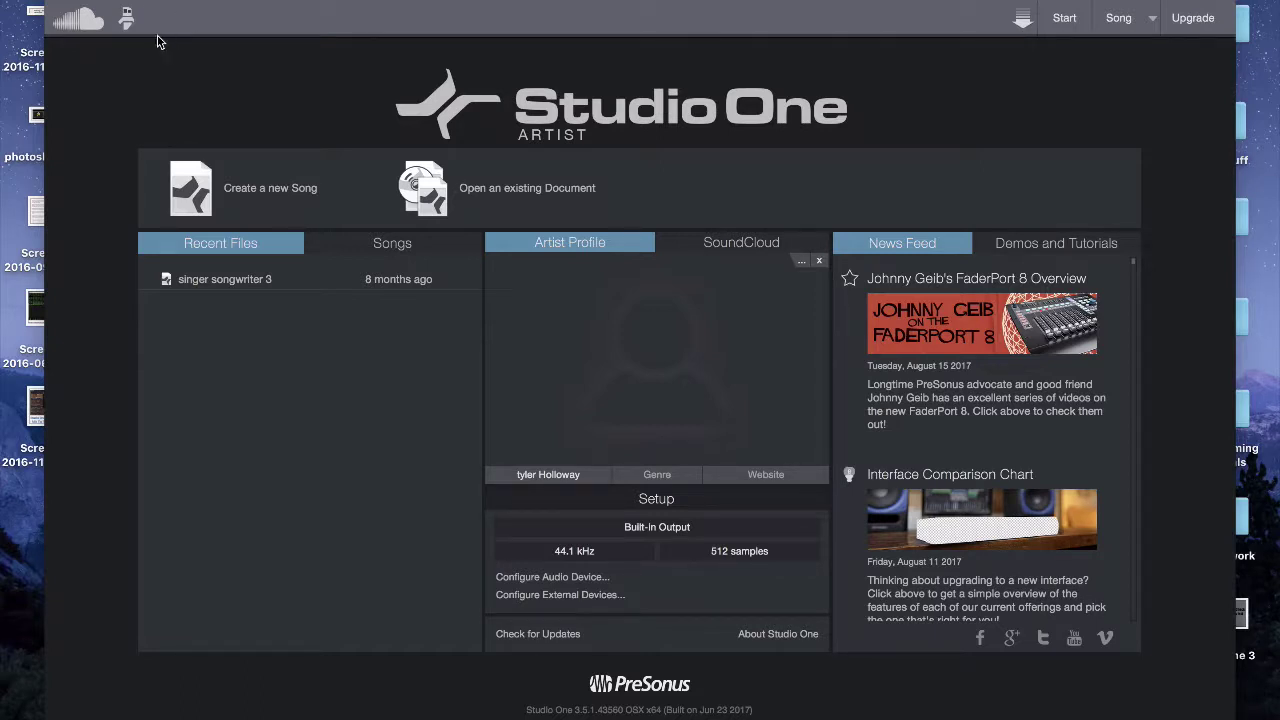
Step: Start a new song and compare House/Techno with Vocal + Guitar, keeping Vocal + Guitar (120 BPM, 5:00)
click(272, 194)
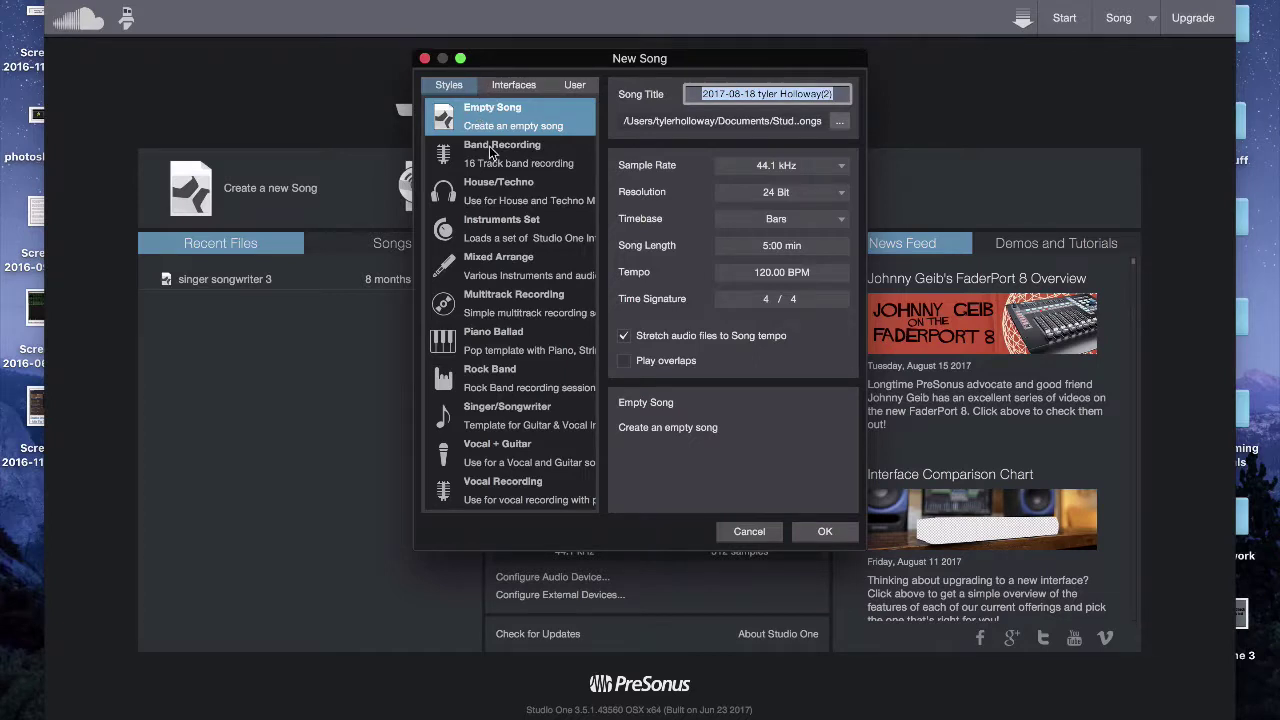
click(484, 201)
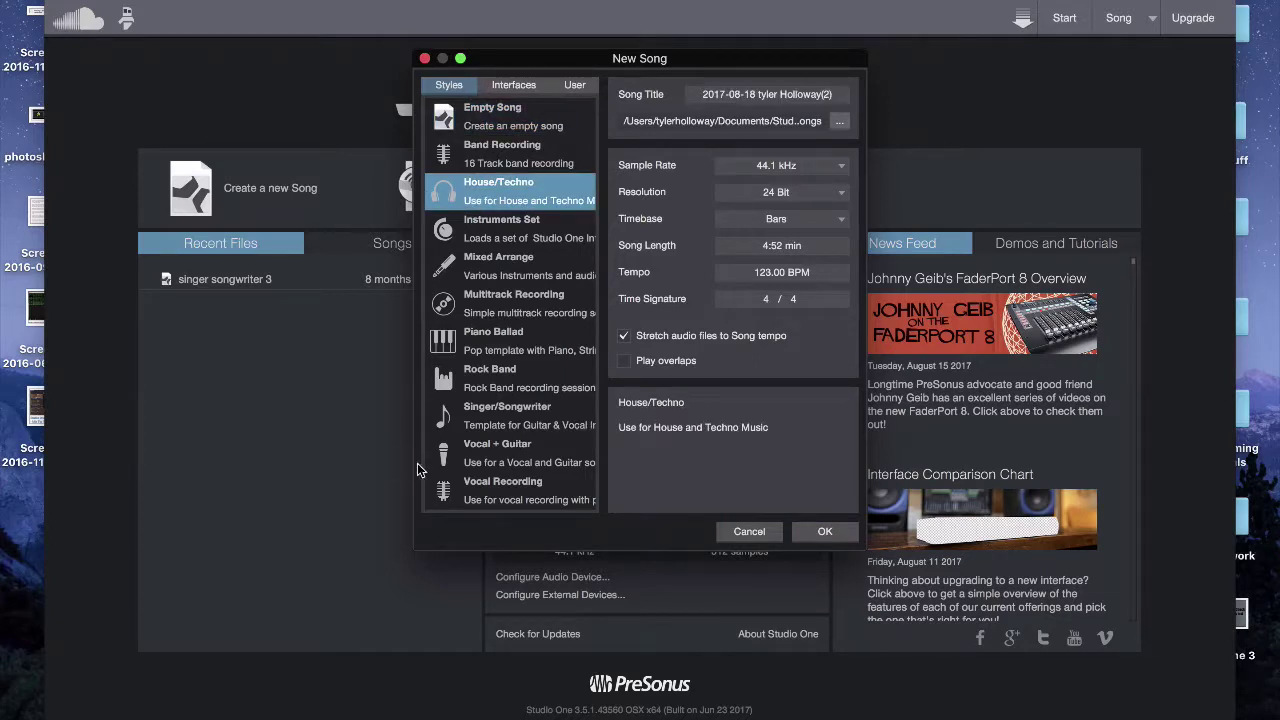
click(472, 460)
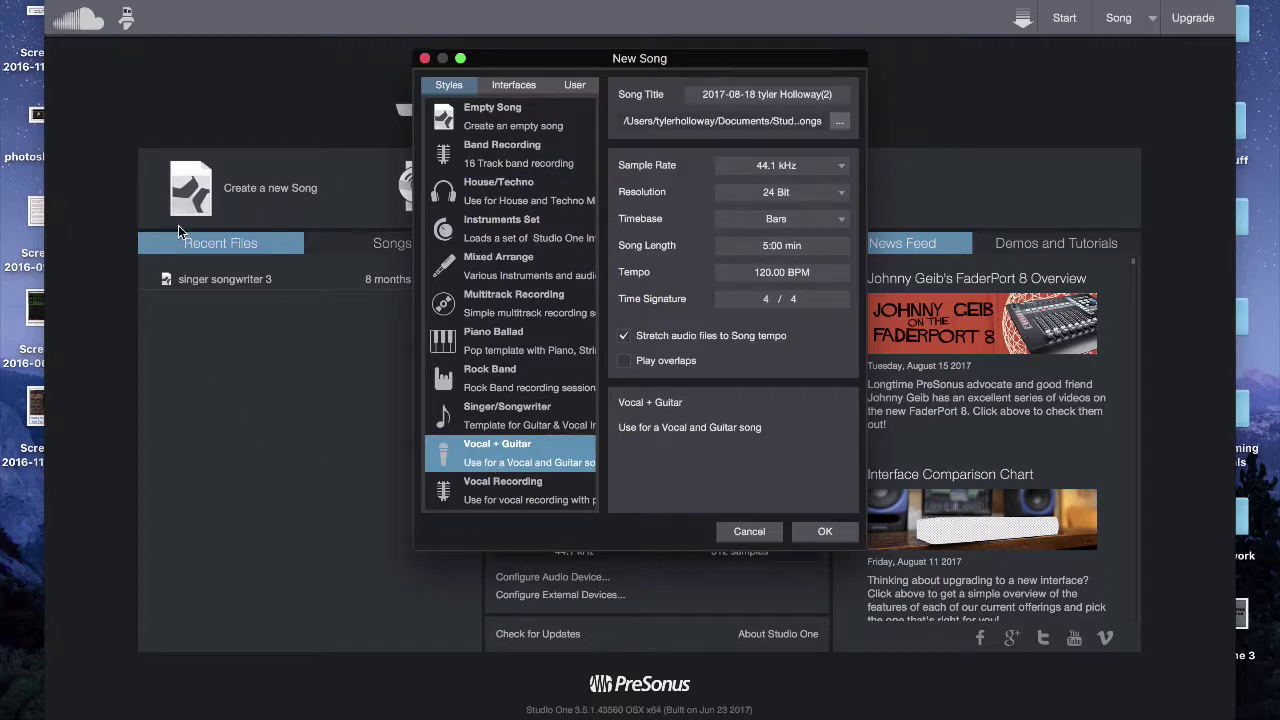
click(499, 192)
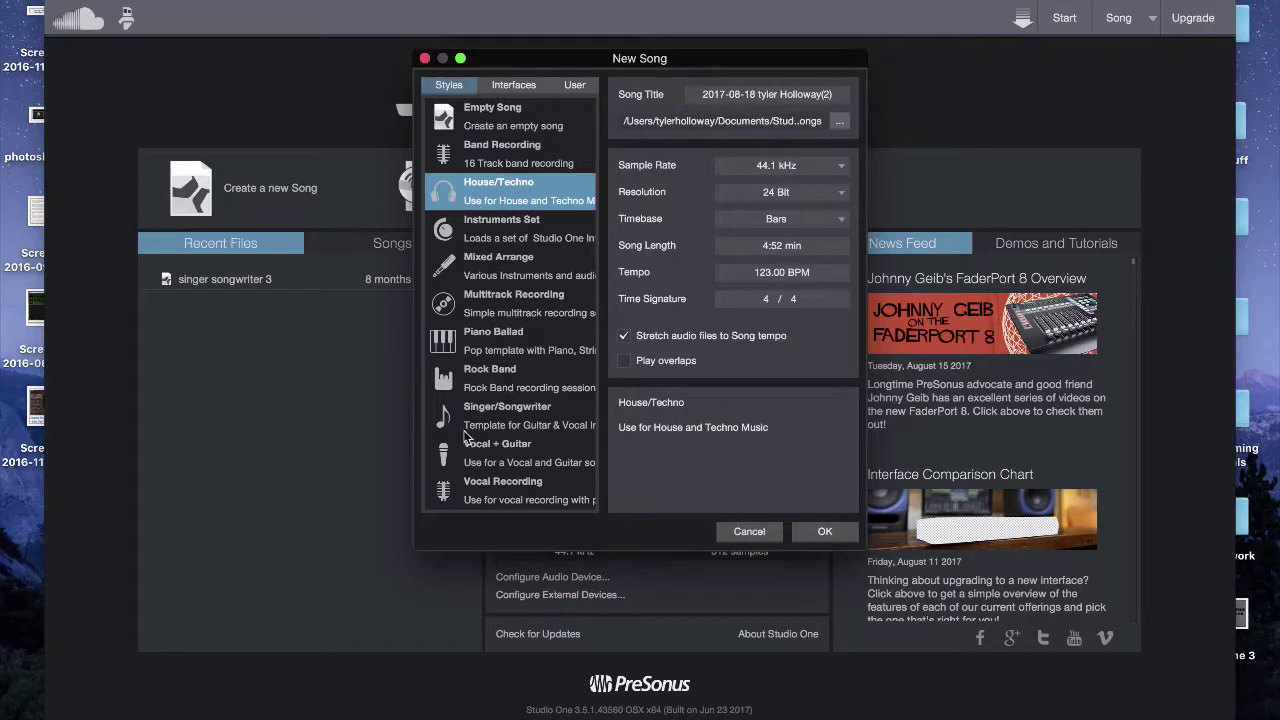
click(490, 464)
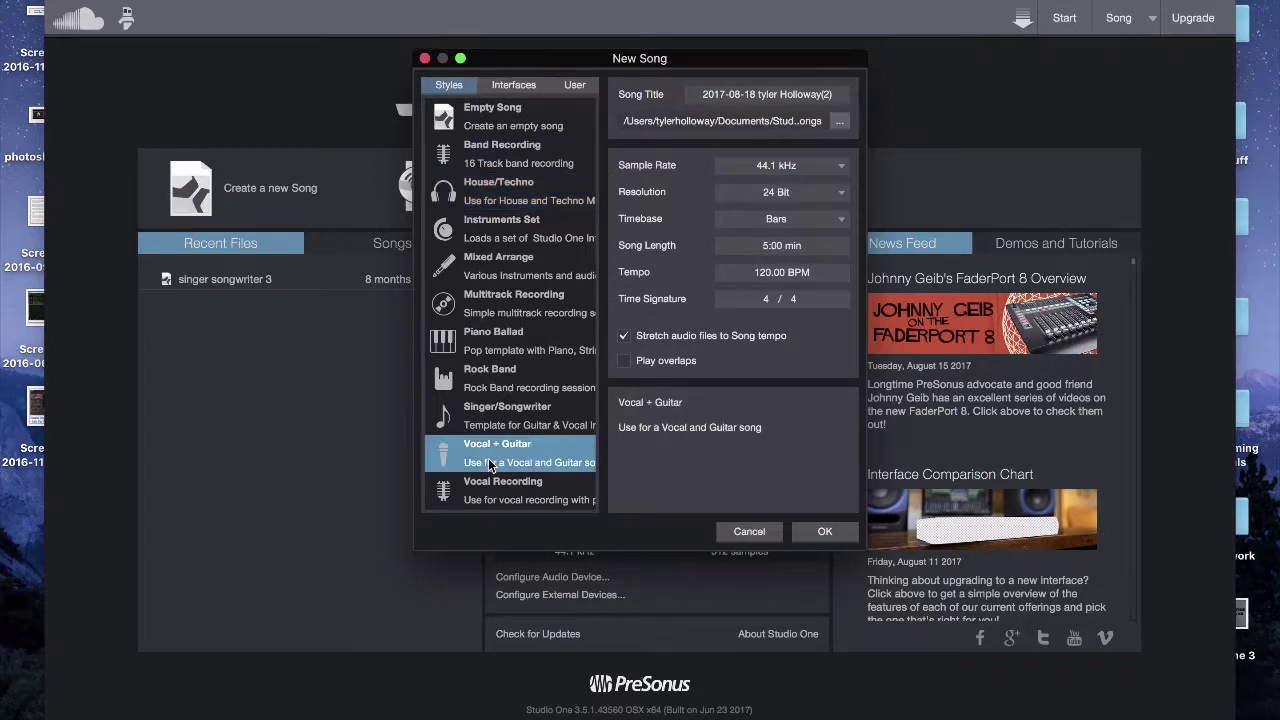
Step: Browse the Interfaces and User templates, inspect Audiobox USB, and return to Styles with Empty Song
click(488, 115)
click(510, 85)
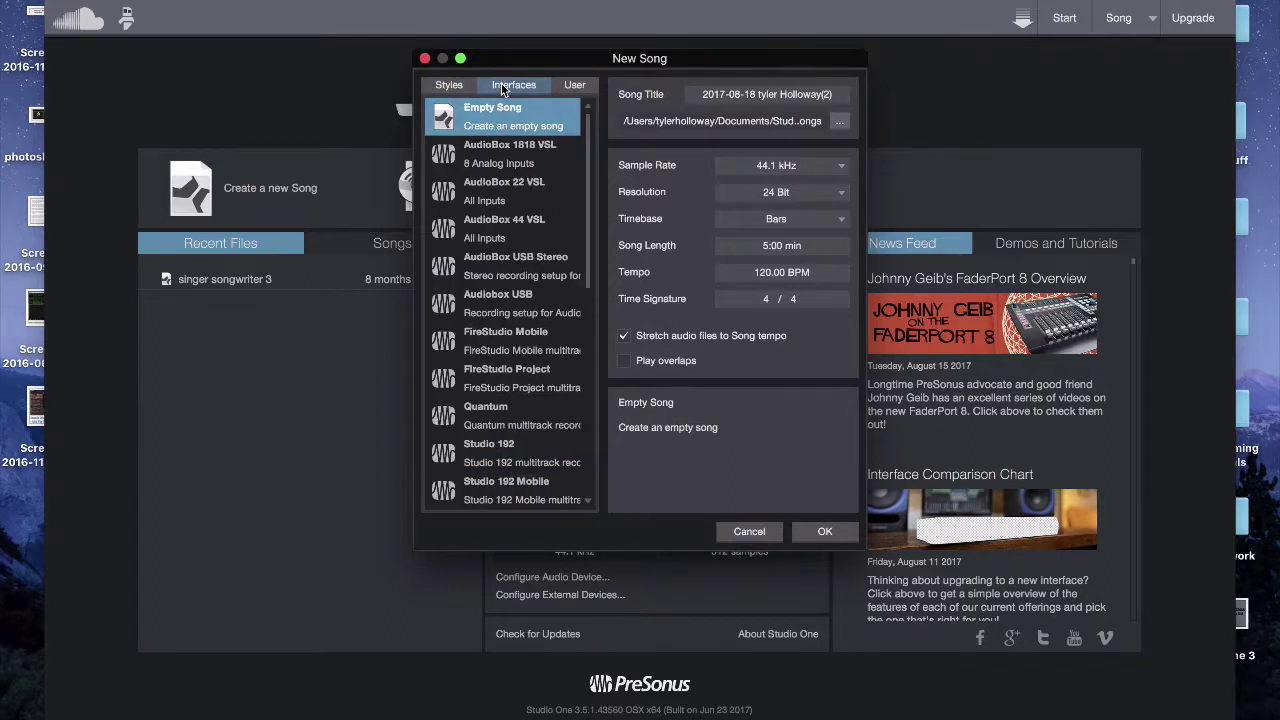
click(565, 84)
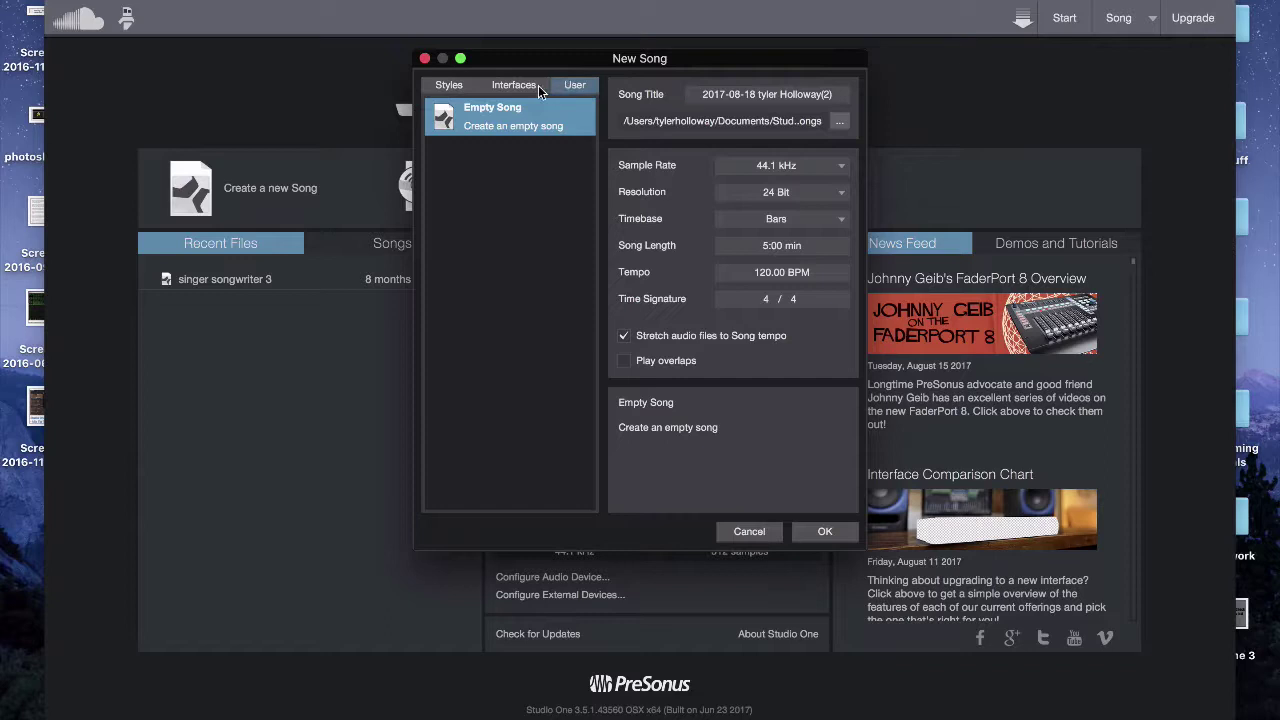
click(496, 88)
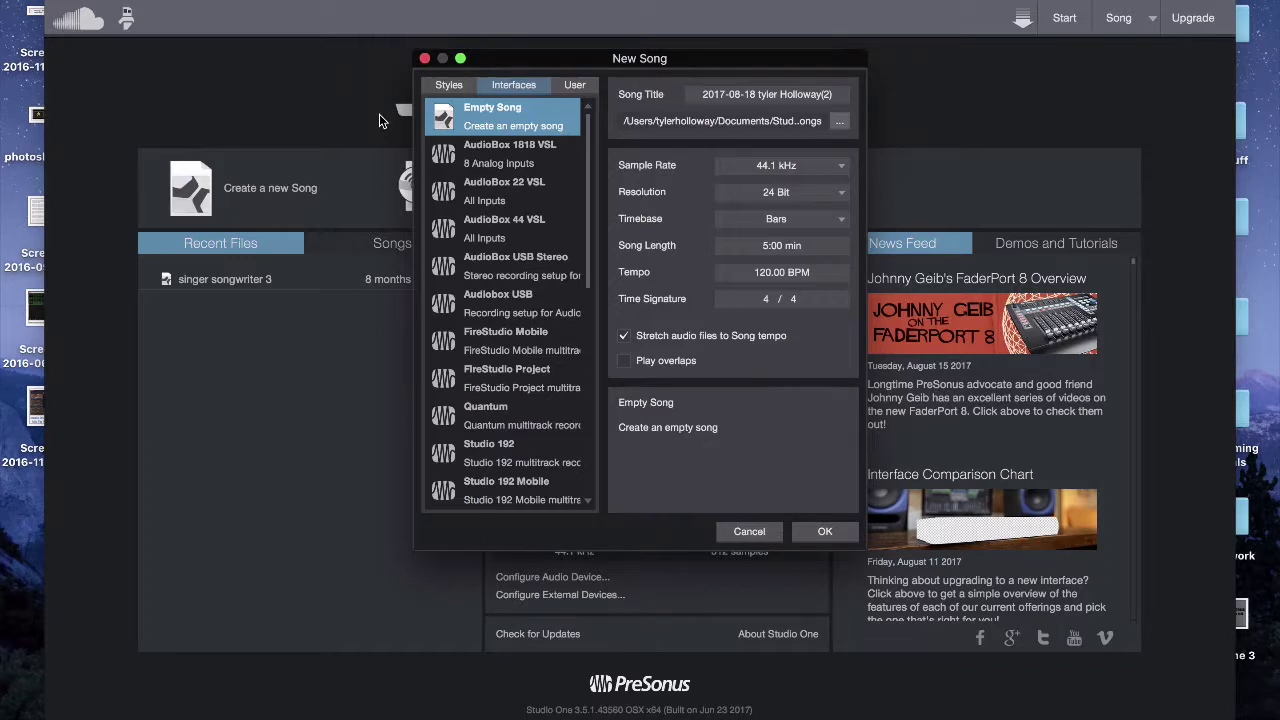
click(525, 345)
click(502, 310)
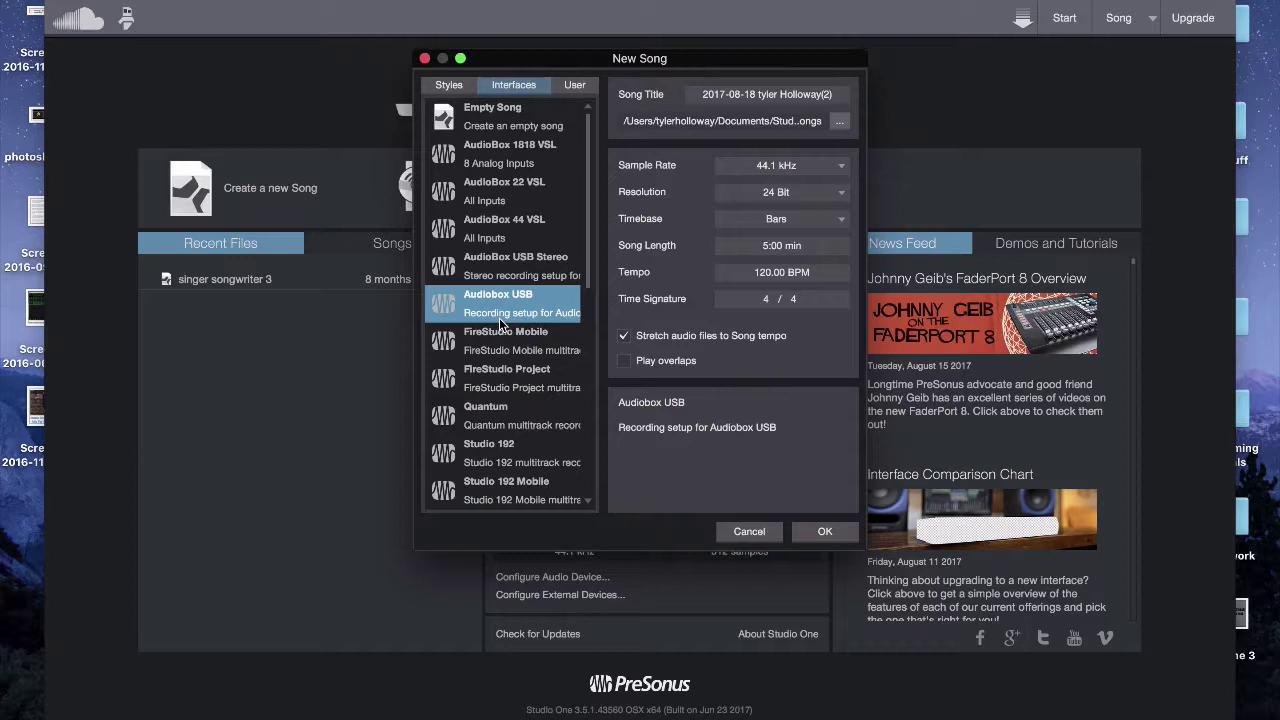
scroll(499, 318, down, 5)
scroll(499, 318, up, 5)
click(467, 84)
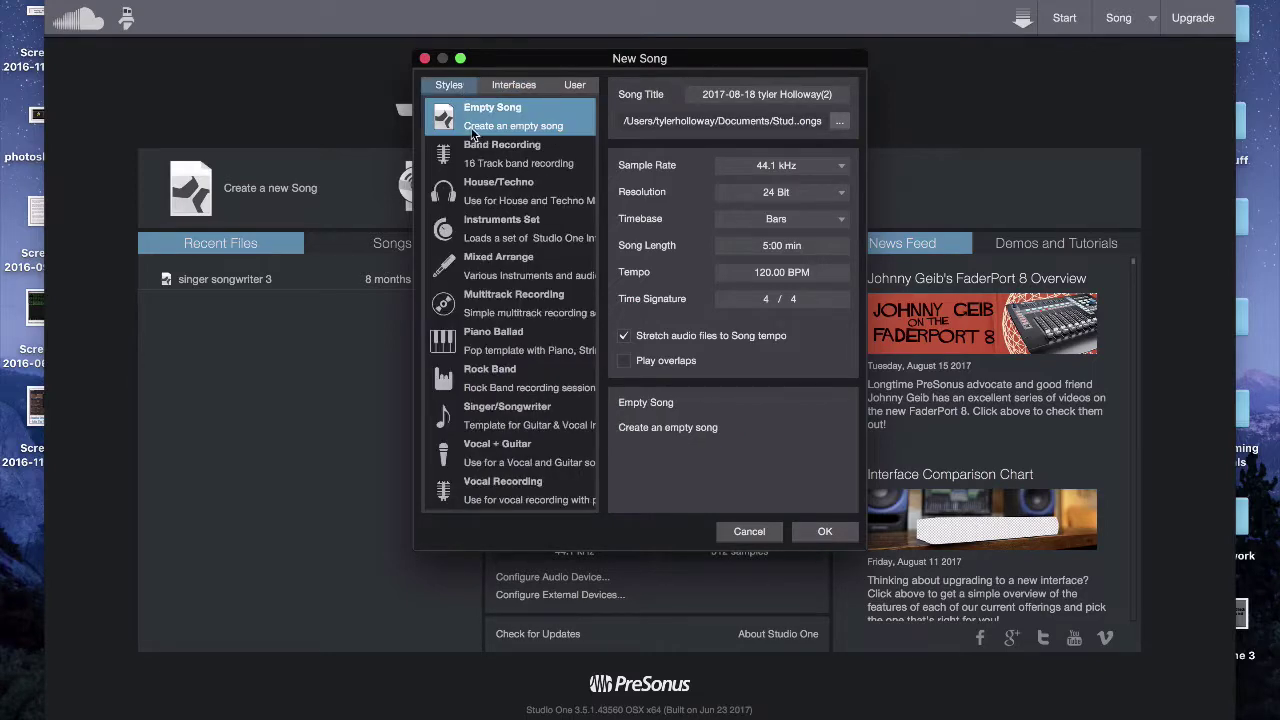
Step: Create the song from the Empty Song template and reset the instrument browser
double_click(476, 134)
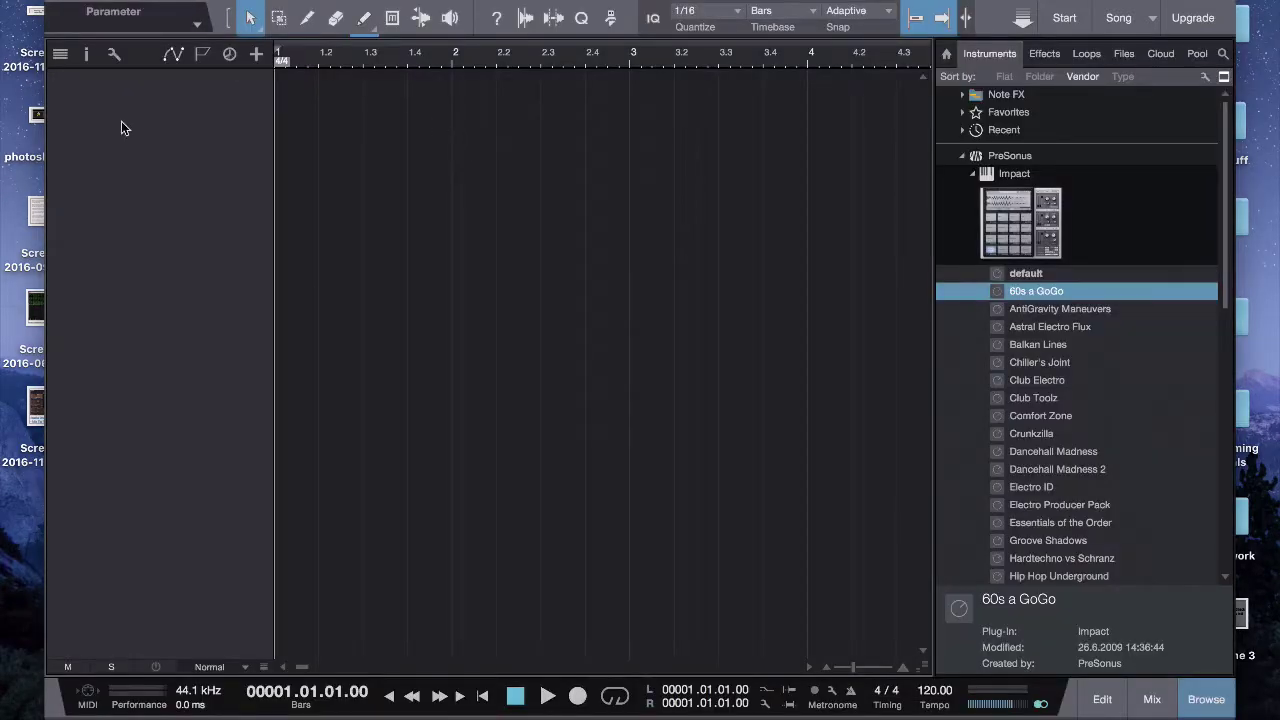
click(971, 171)
click(960, 156)
click(1198, 704)
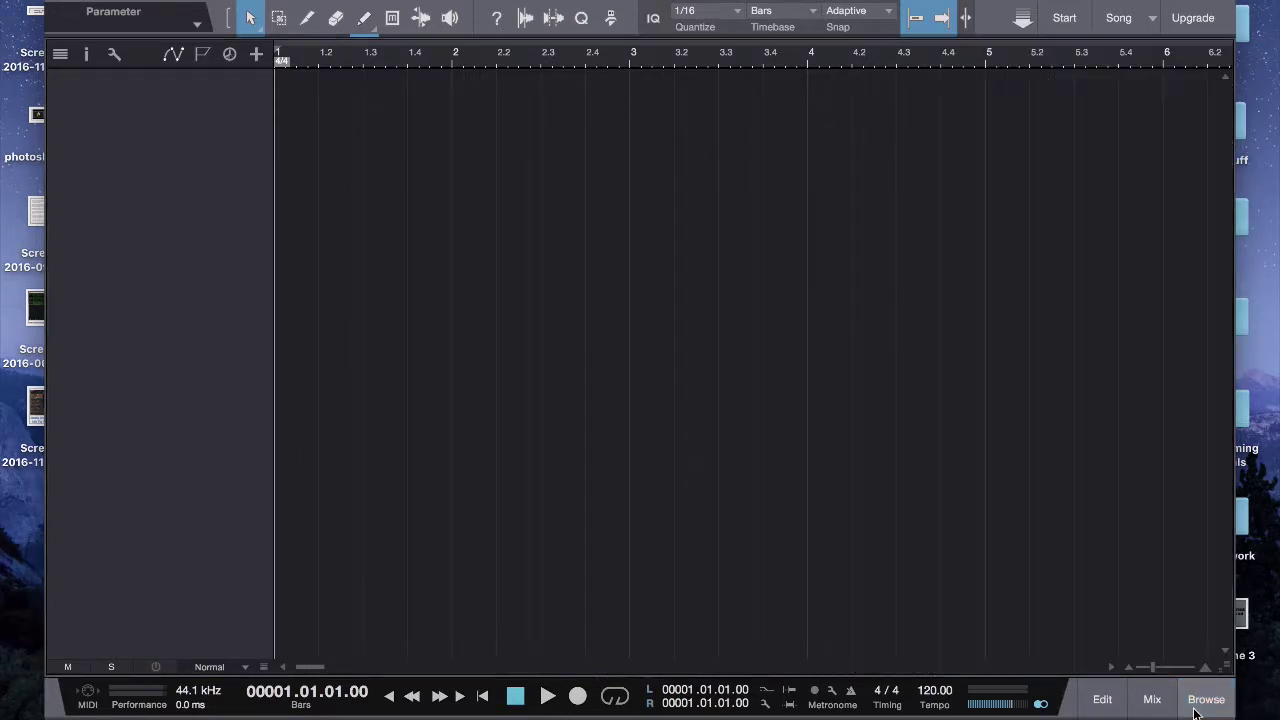
click(1212, 704)
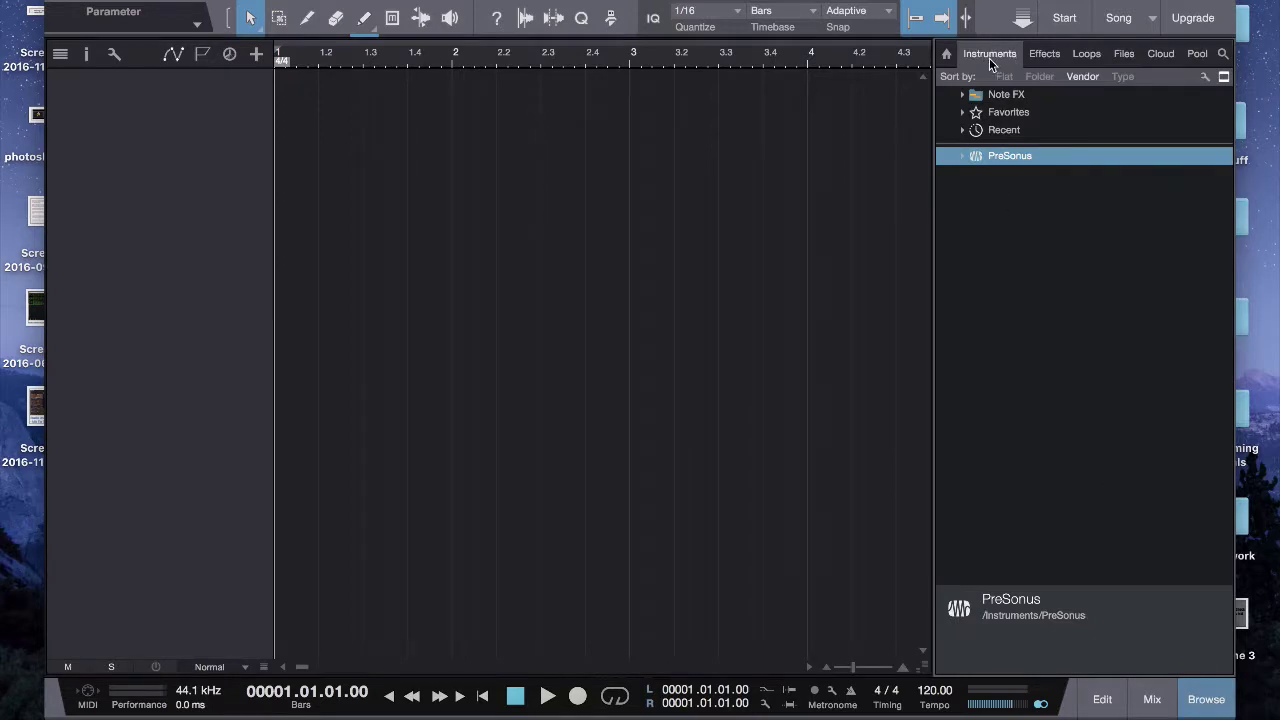
Step: Add an Impact track with the Astral Electro Flux preset from PreSonus > Impact
click(979, 158)
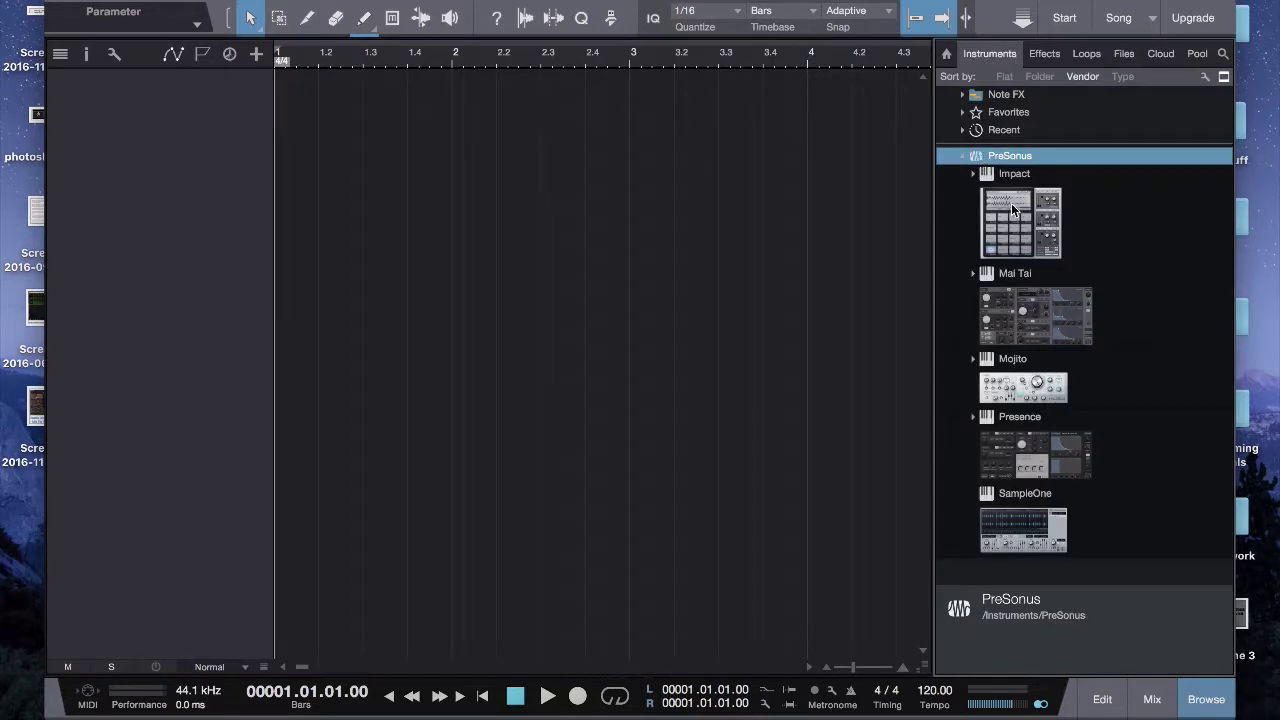
click(1016, 210)
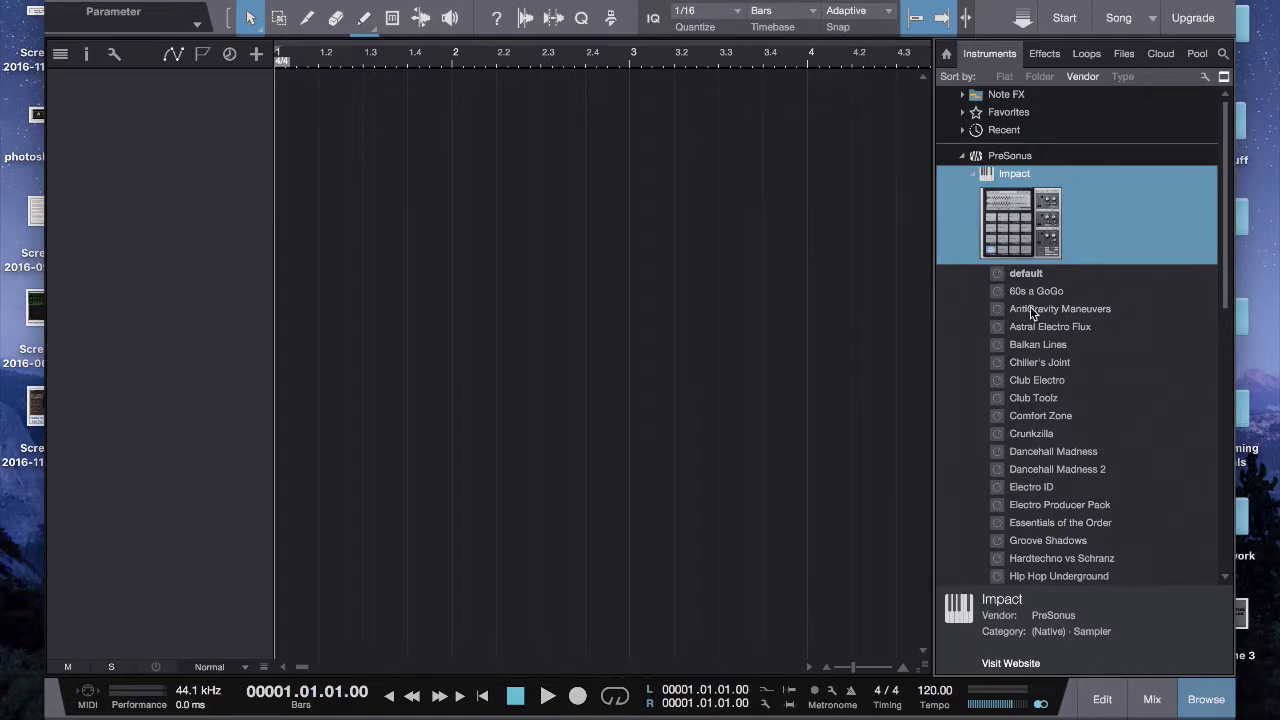
drag(1036, 326, 120, 143)
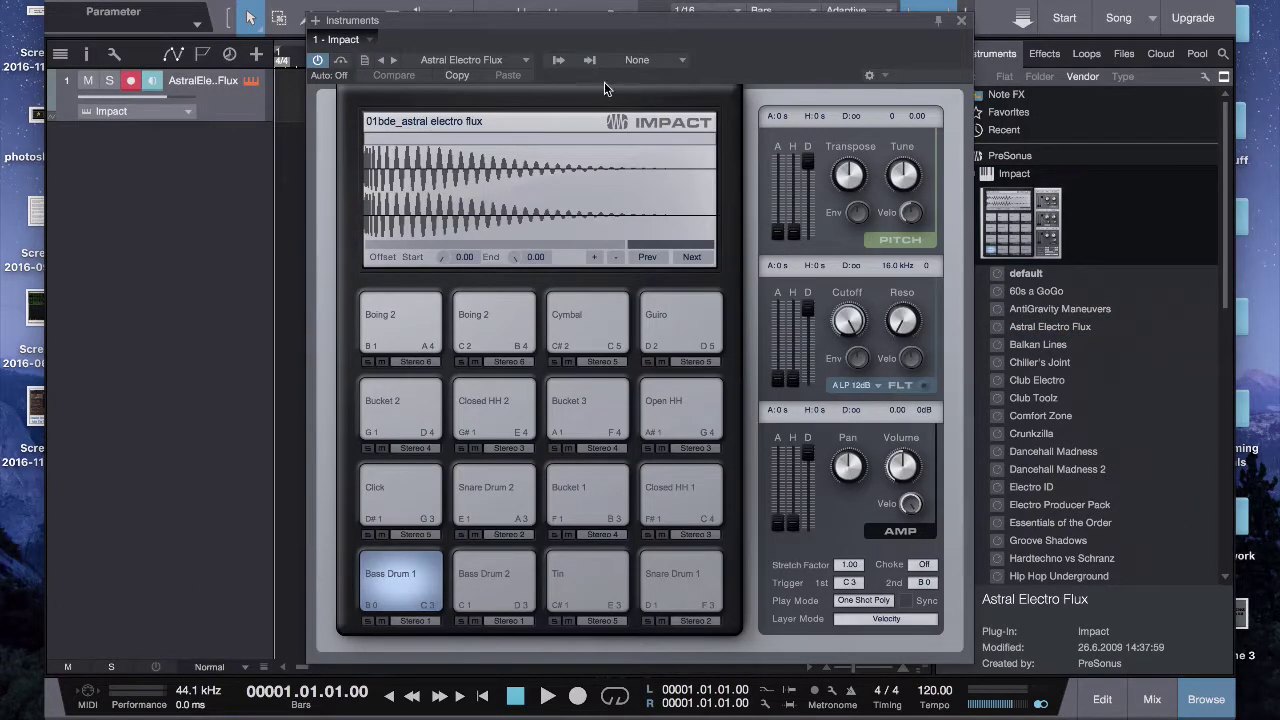
click(961, 20)
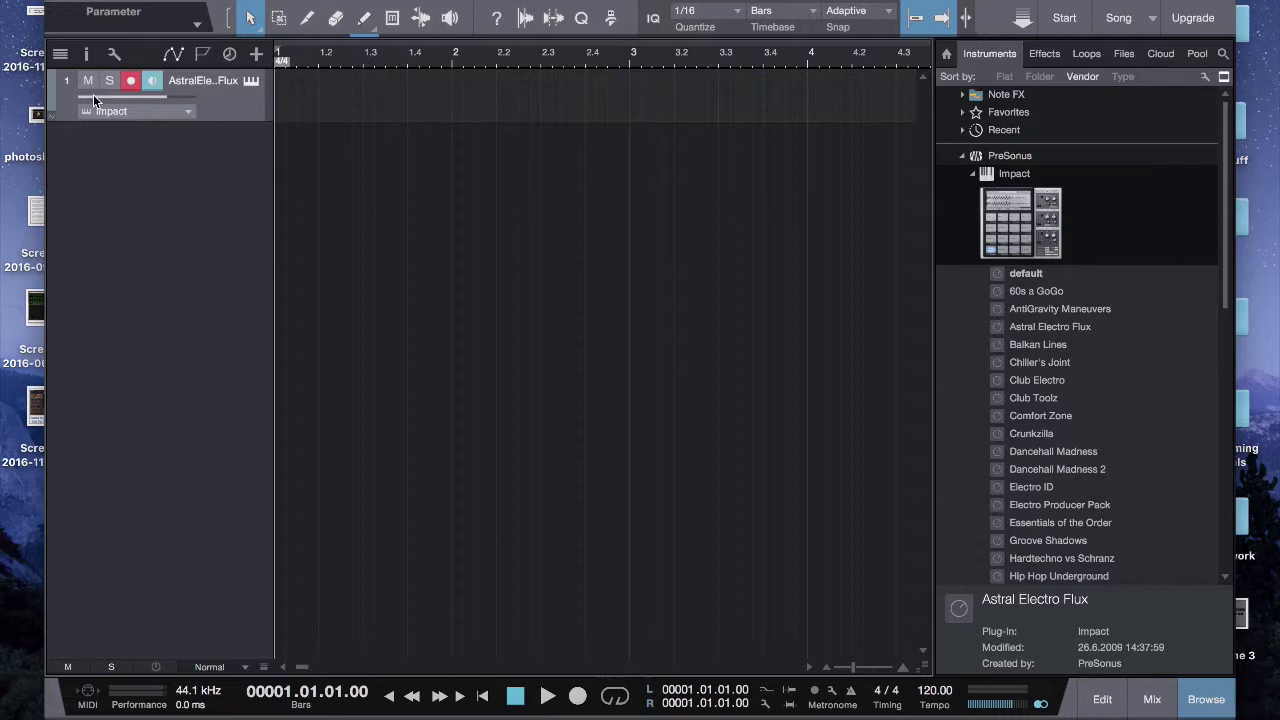
Step: Start recording on the Astral Electro Flux drum track
click(128, 111)
click(138, 114)
click(577, 695)
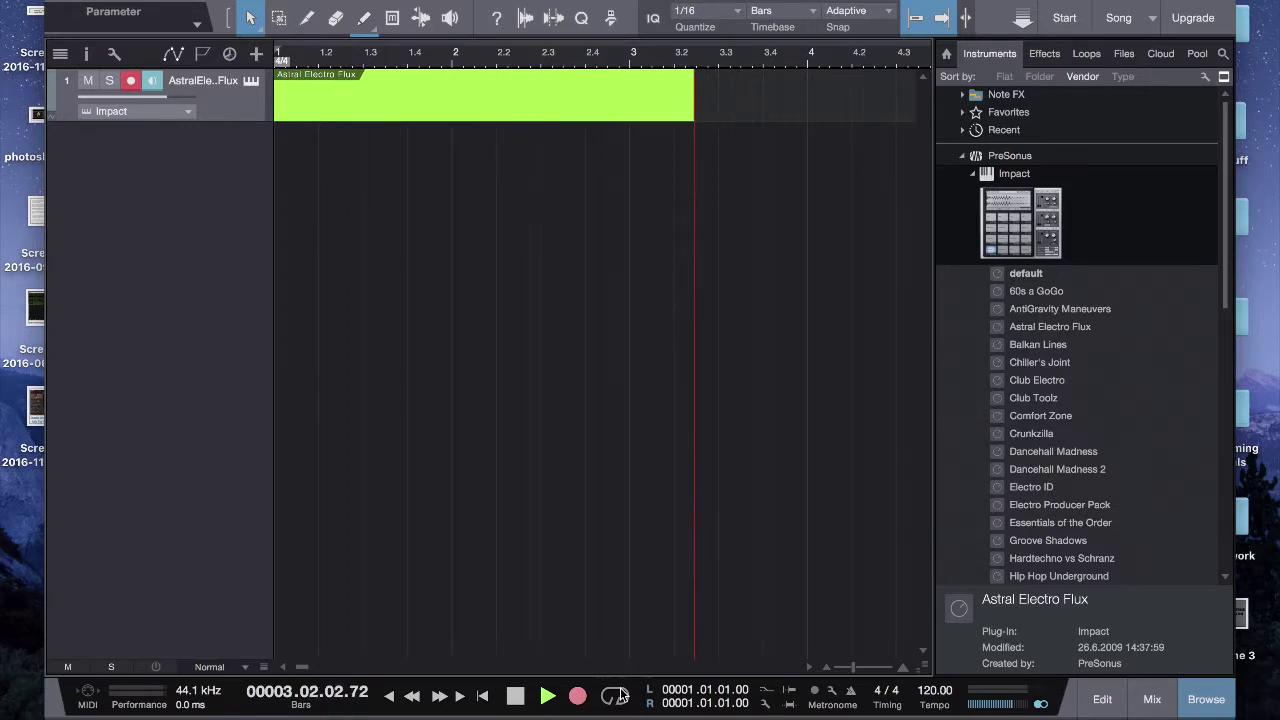
Step: Record several Boing 2 pad hits from the Impact editor, then close it
click(251, 80)
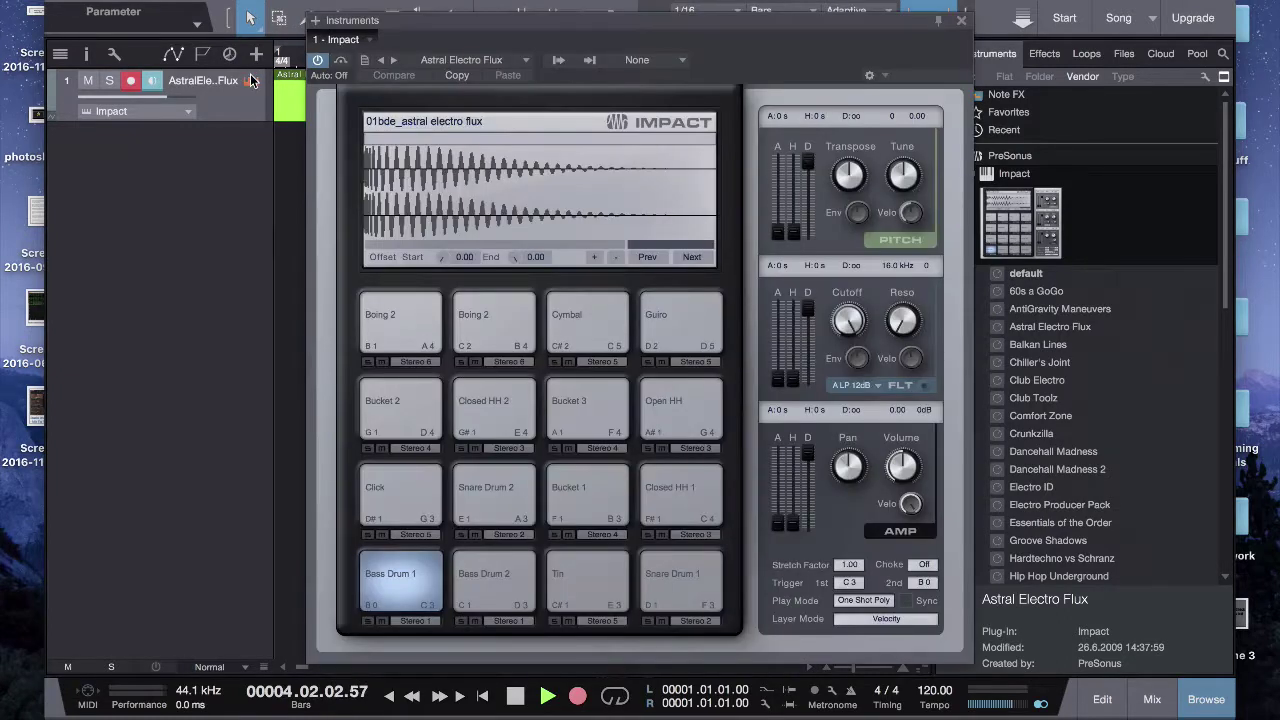
drag(478, 35, 866, 38)
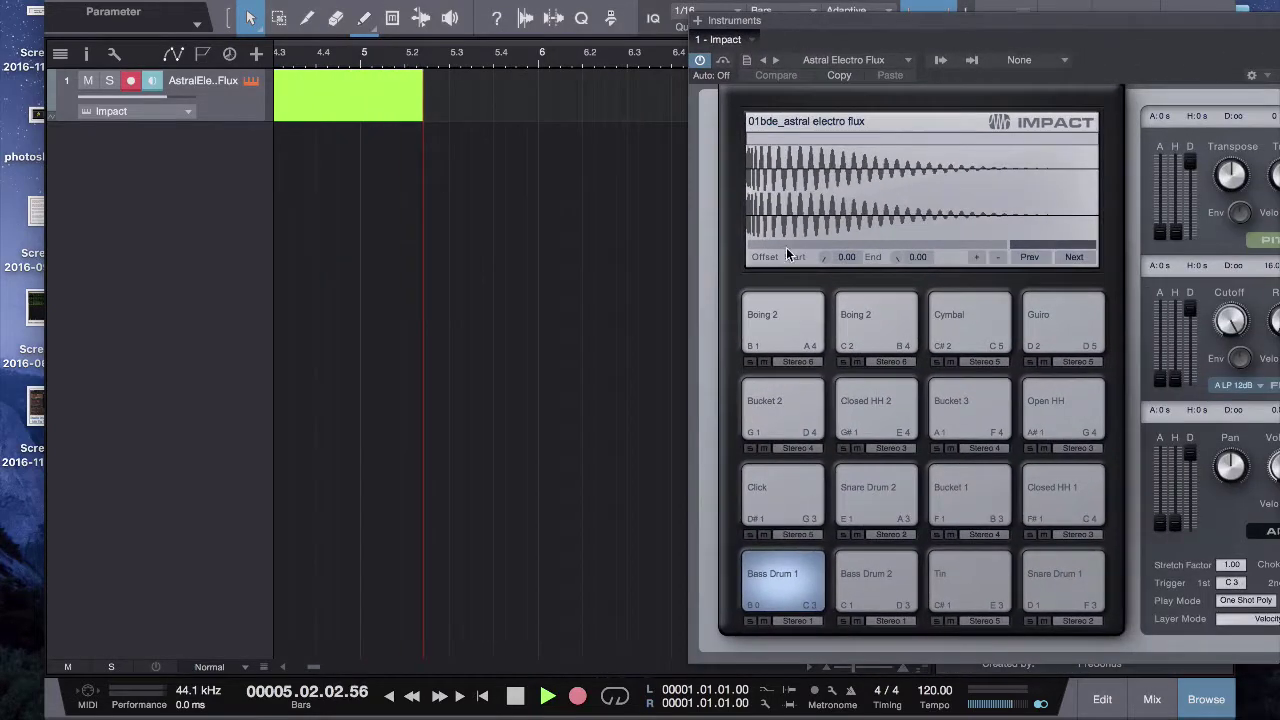
click(770, 345)
click(768, 352)
click(768, 352)
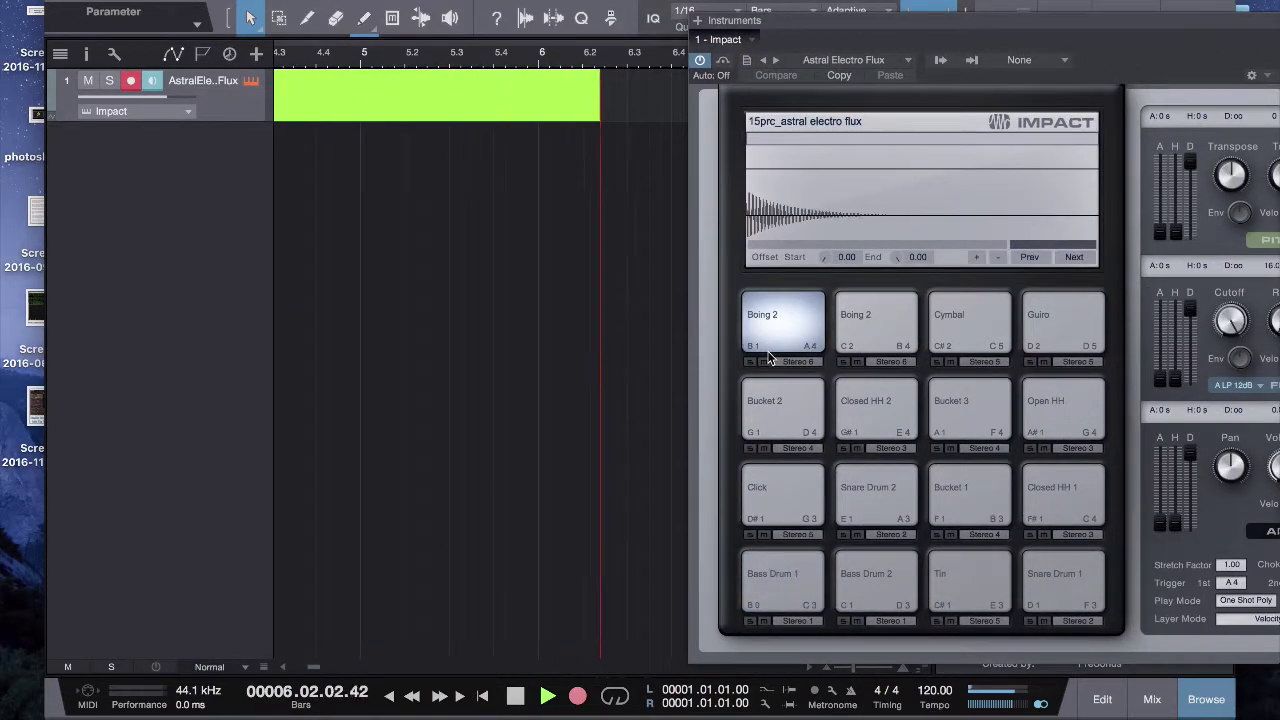
drag(912, 22, 550, 18)
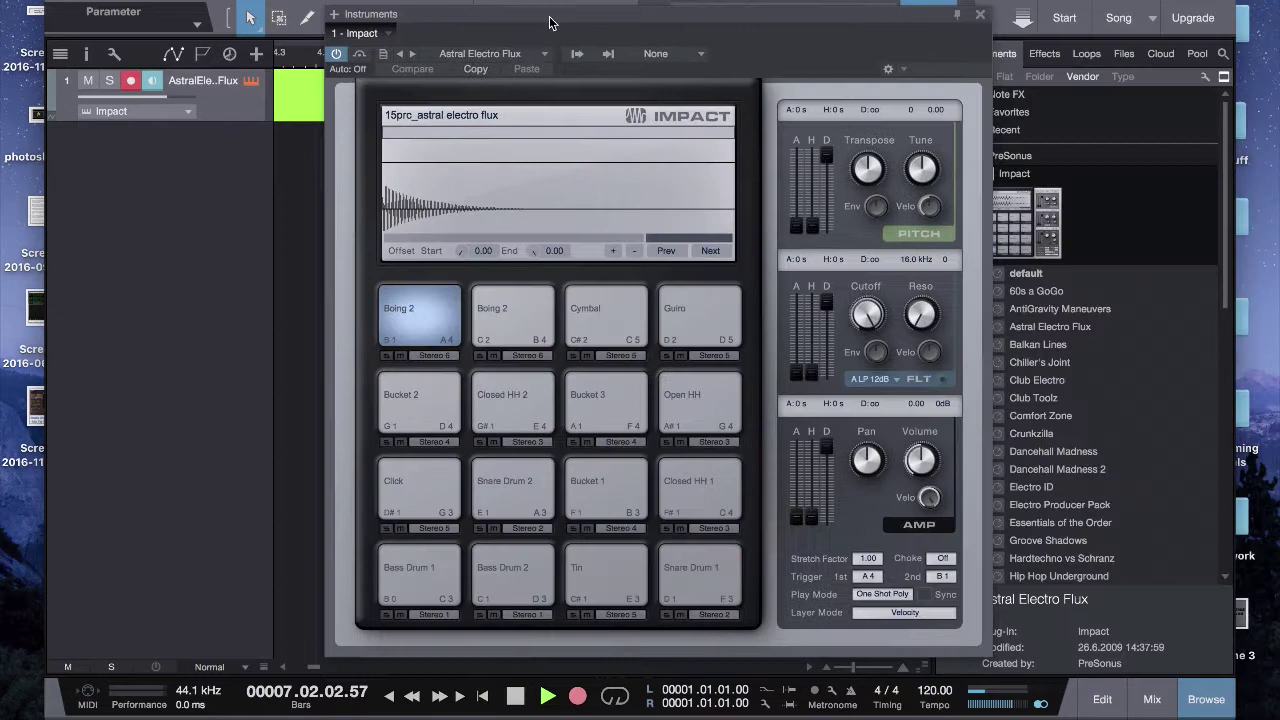
click(980, 18)
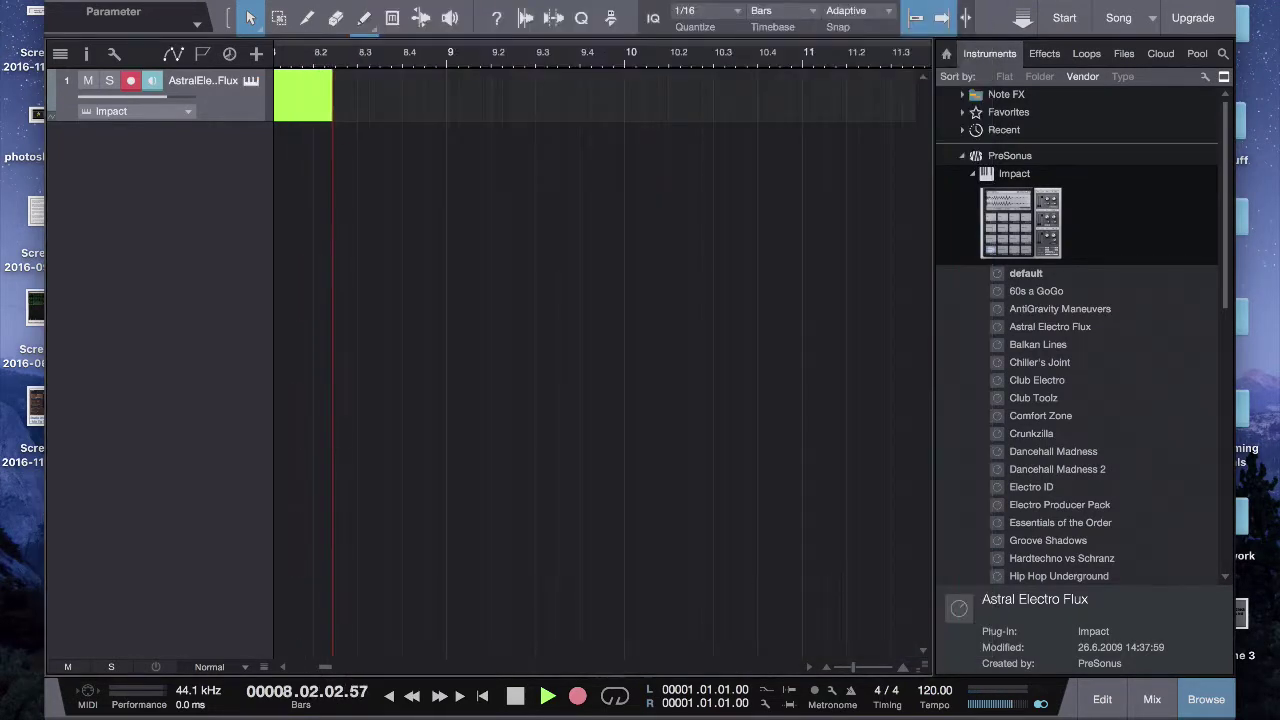
Step: Stop the recording and expand the PreSonus folder in the effects browser
key(space)
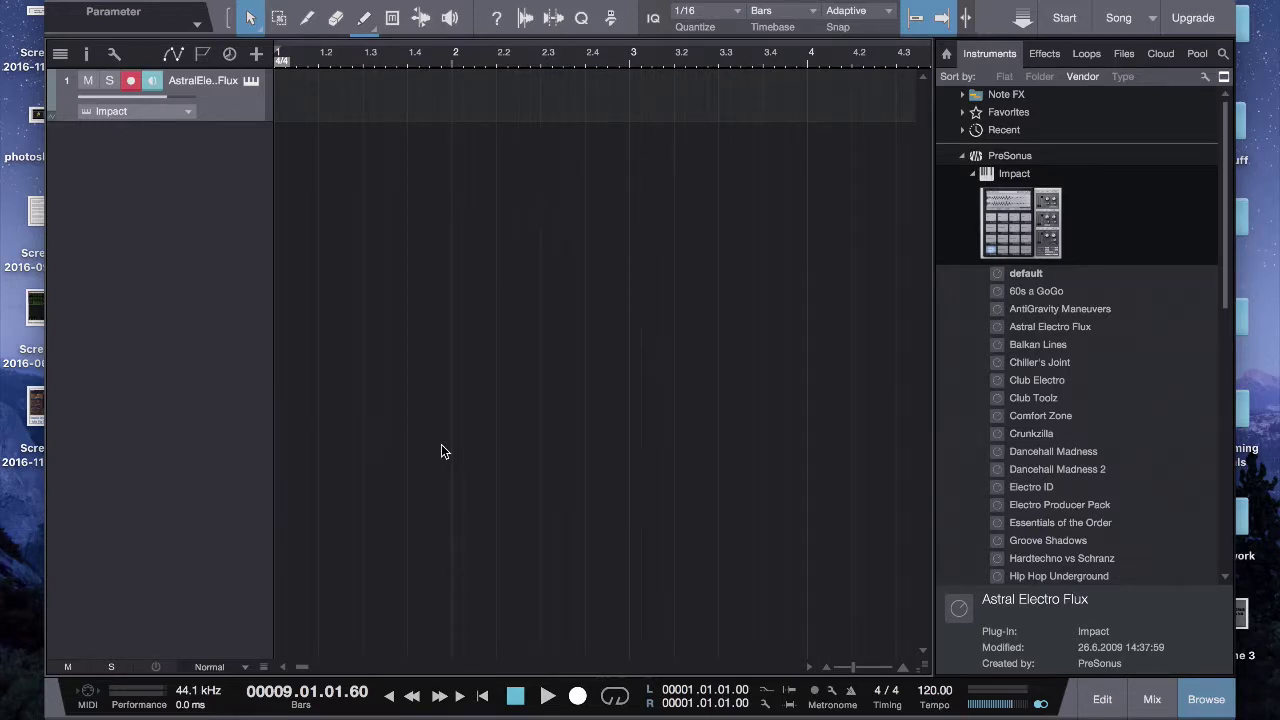
click(1050, 54)
double_click(1000, 156)
double_click(1000, 156)
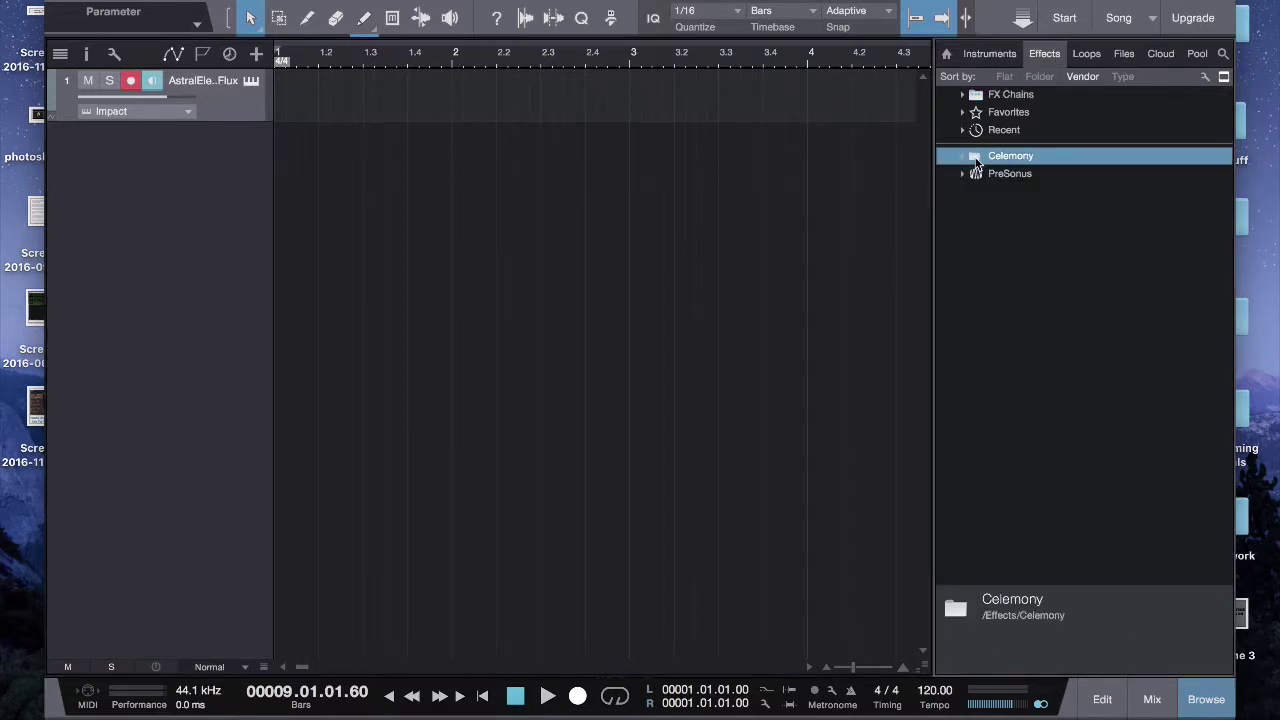
double_click(996, 175)
Step: Scroll through the PreSonus effects, checking Level Meter and the Limiter presets
scroll(987, 283, down, 5)
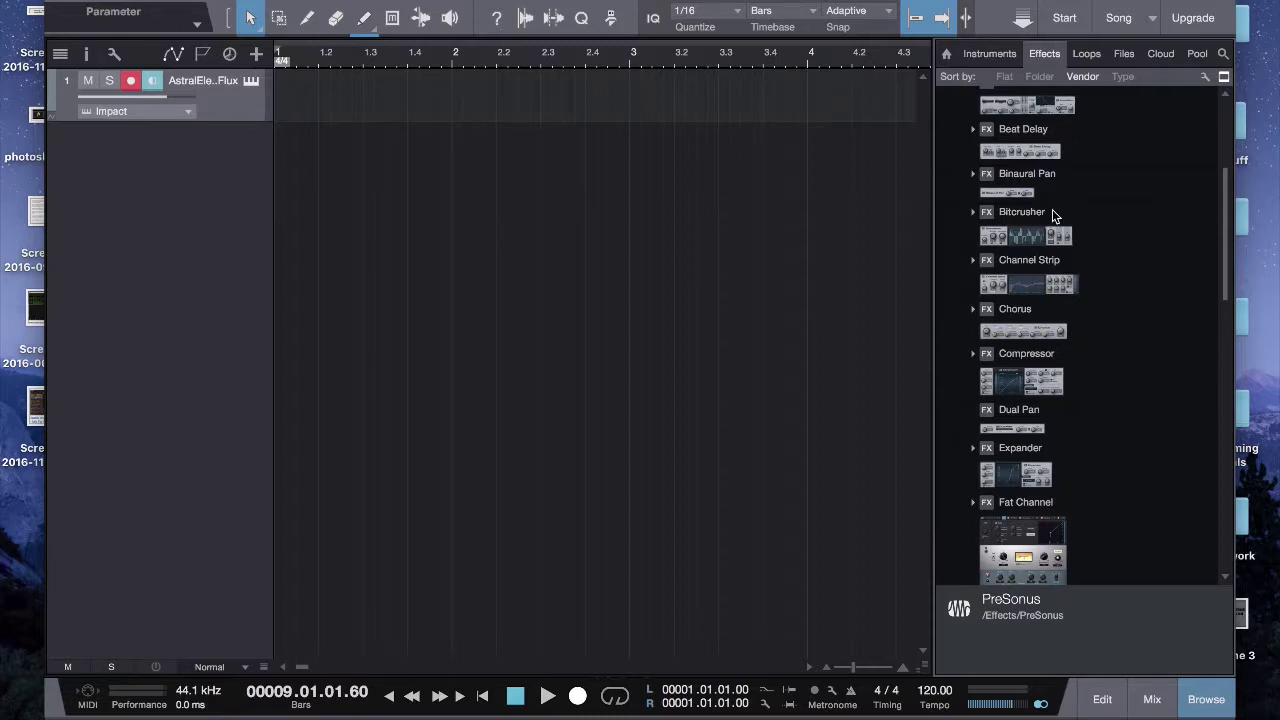
scroll(992, 398, down, 3)
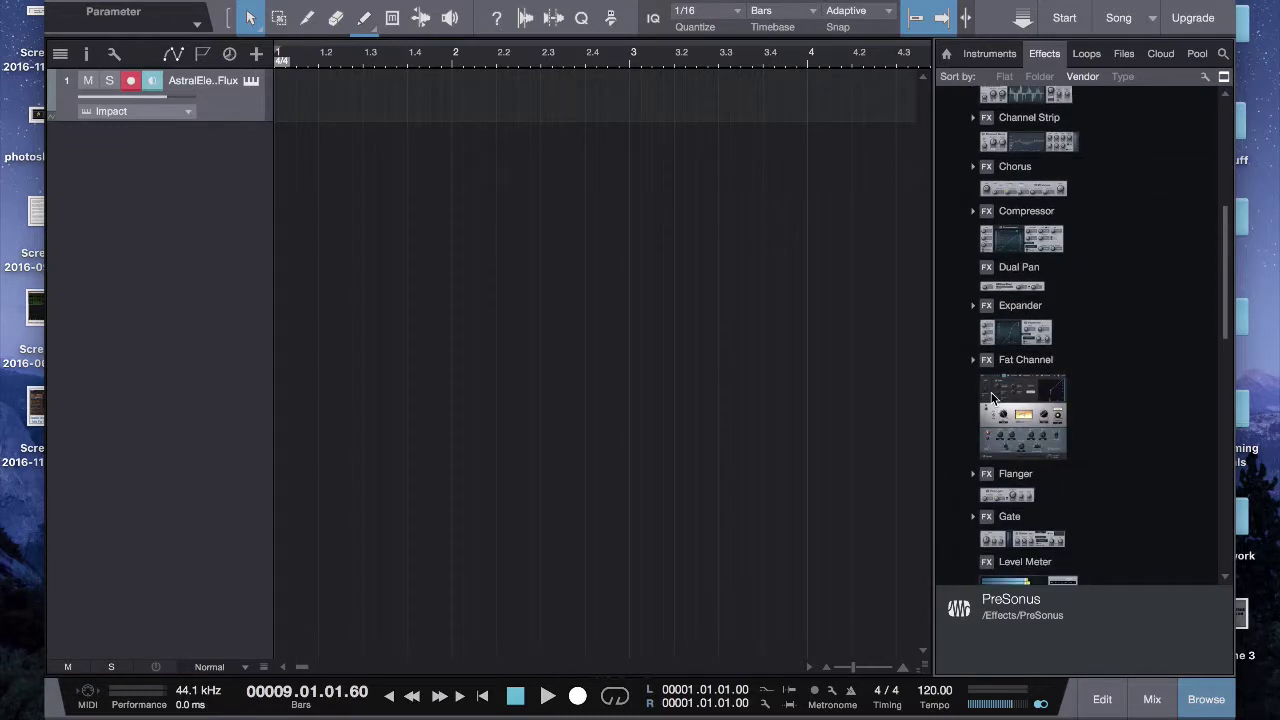
scroll(992, 398, down, 5)
click(1010, 366)
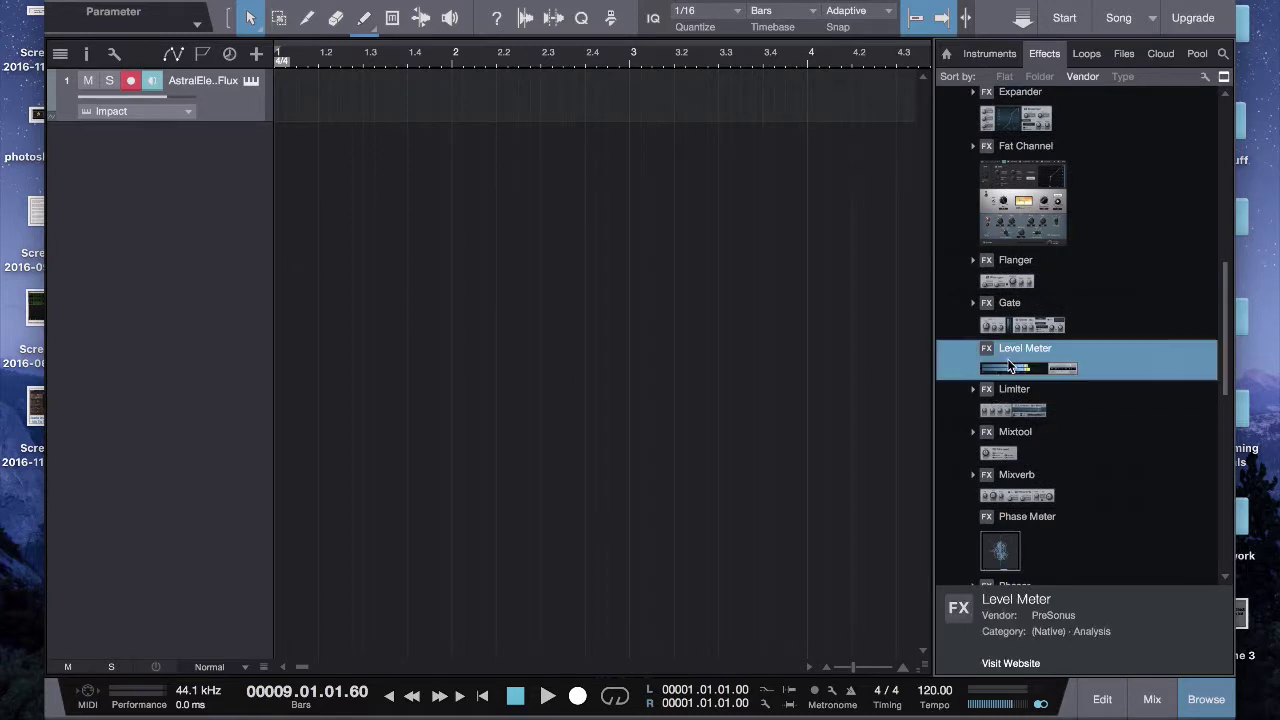
scroll(966, 450, down, 2)
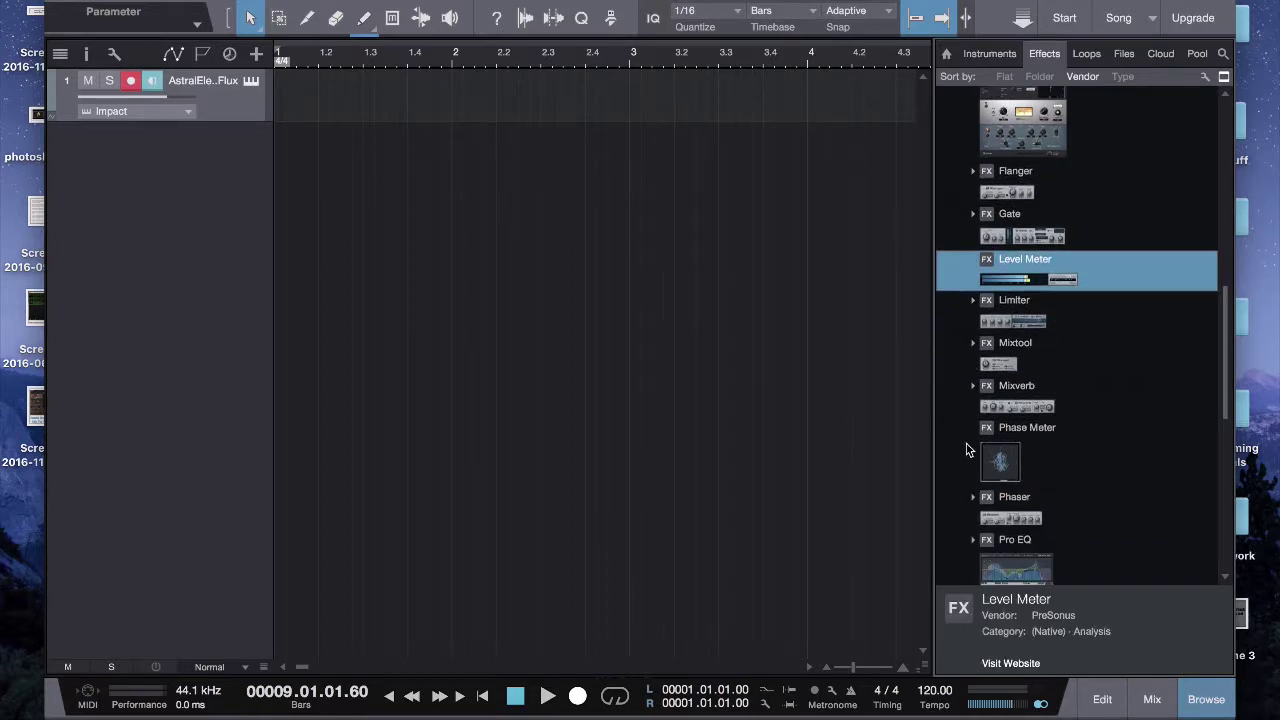
scroll(966, 450, down, 2)
double_click(1027, 224)
double_click(1027, 224)
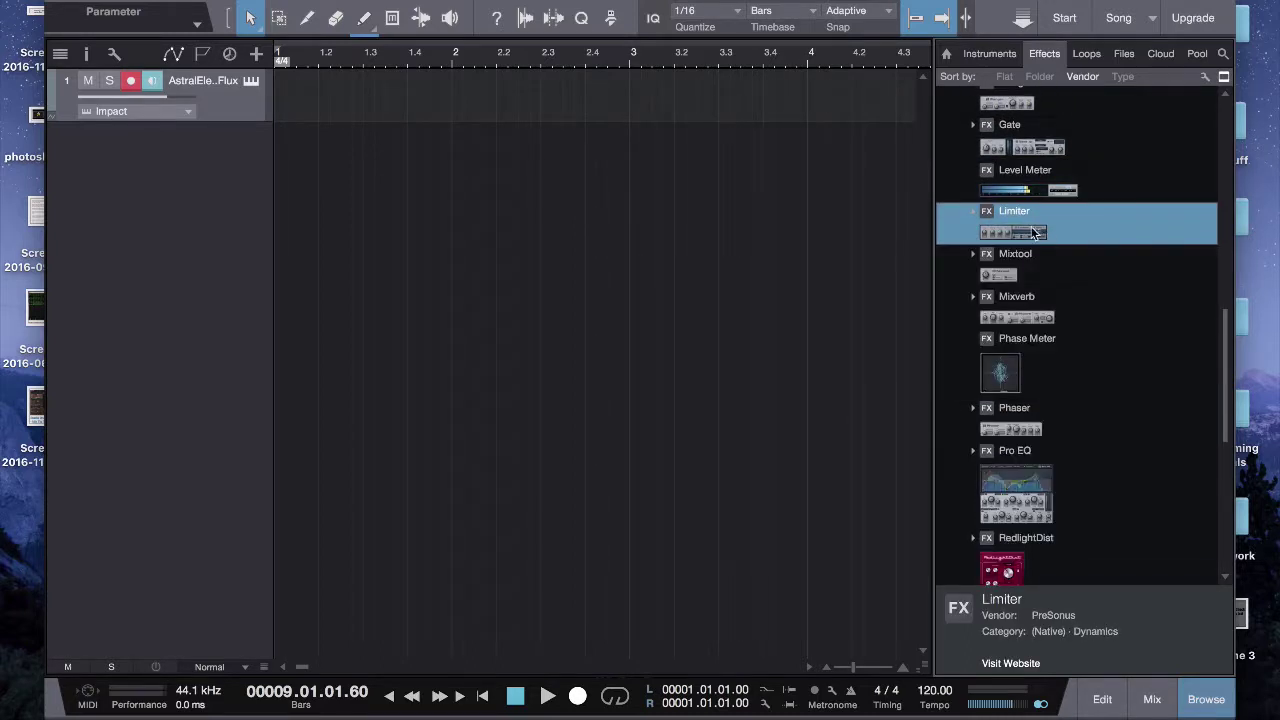
scroll(1029, 472, down, 3)
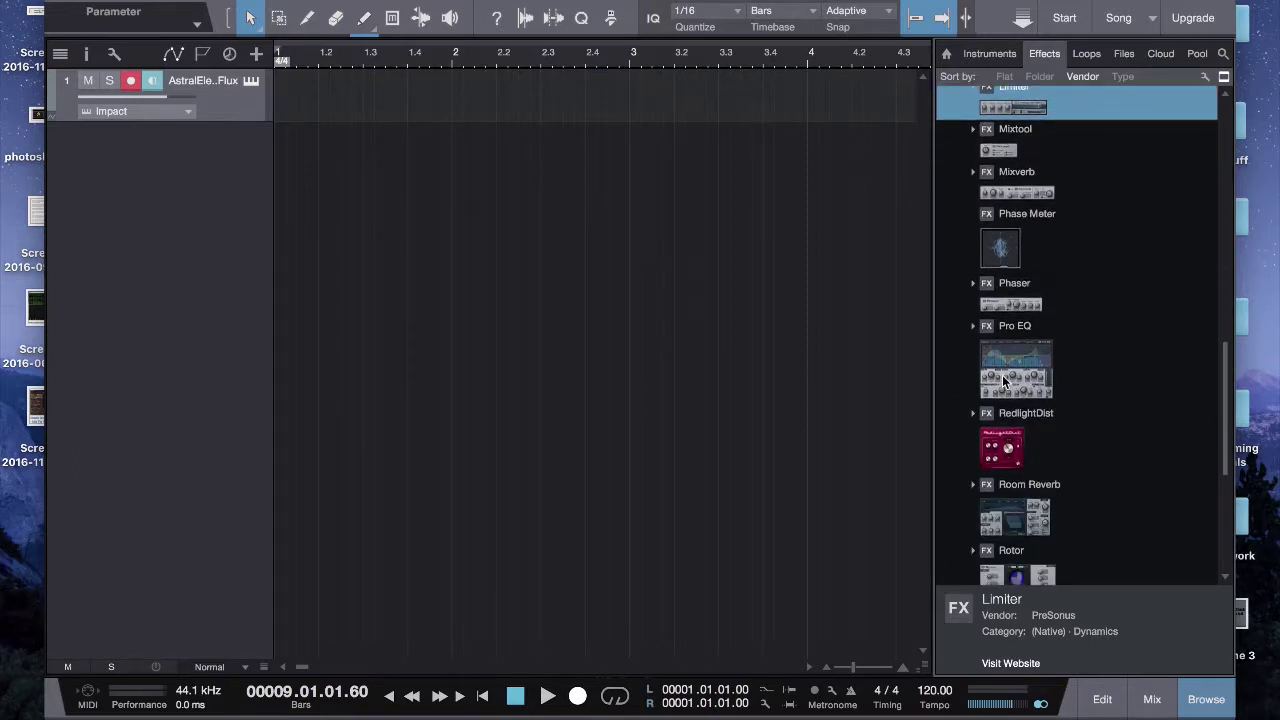
Step: Expand Pro EQ's presets and open its Vocal folder
double_click(1004, 379)
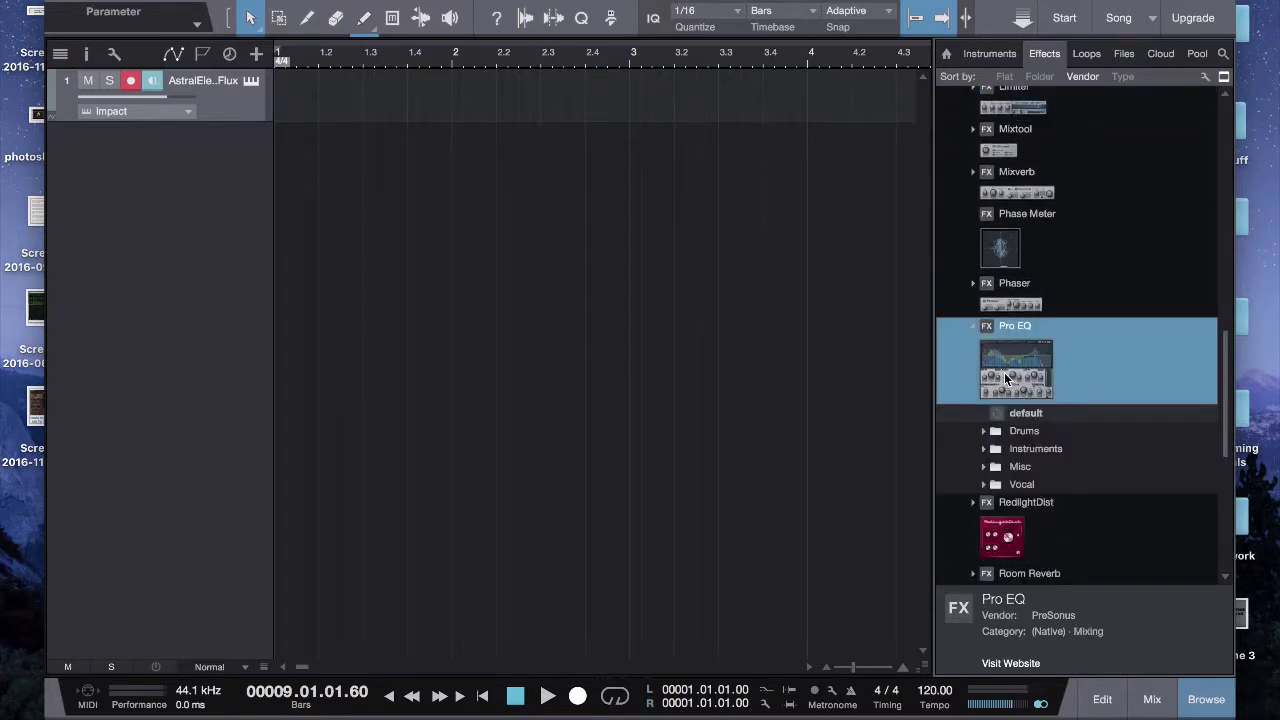
double_click(1012, 364)
double_click(1012, 364)
double_click(1017, 484)
Step: Insert Pro EQ with the Female Rock Vox preset on the Impact track, then close it
scroll(1017, 486, down, 3)
drag(1030, 413, 372, 108)
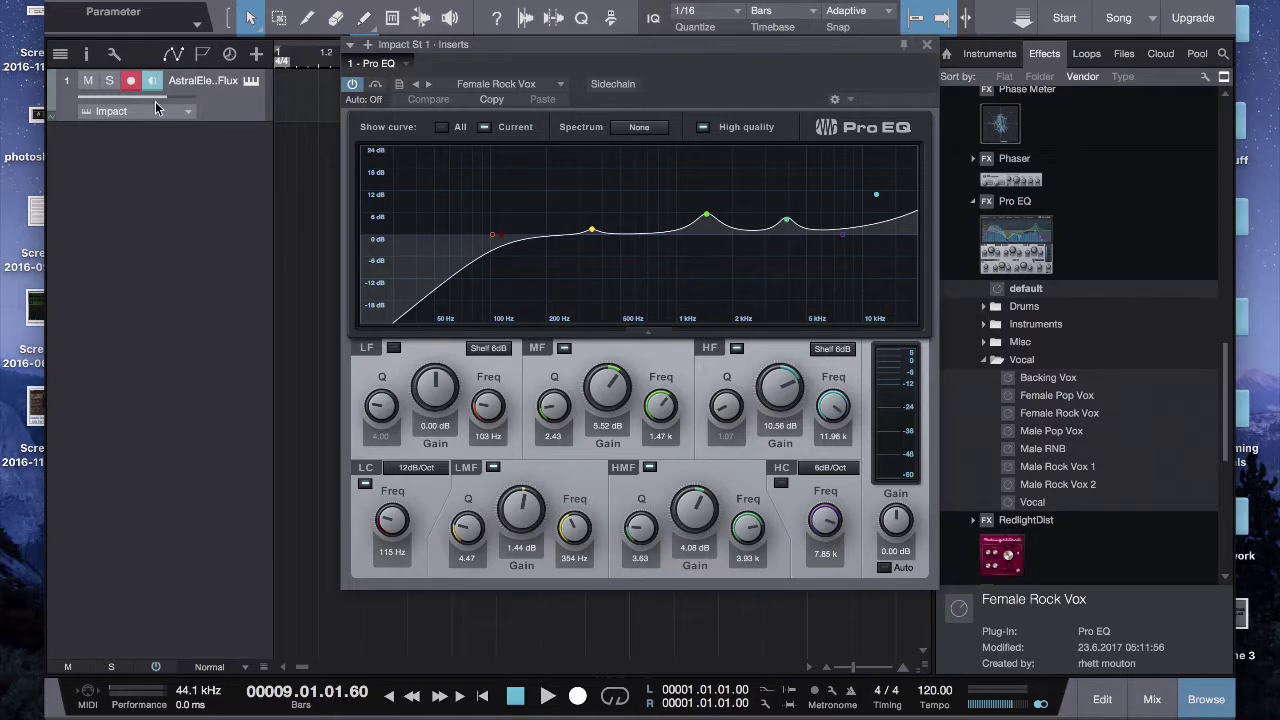
click(927, 50)
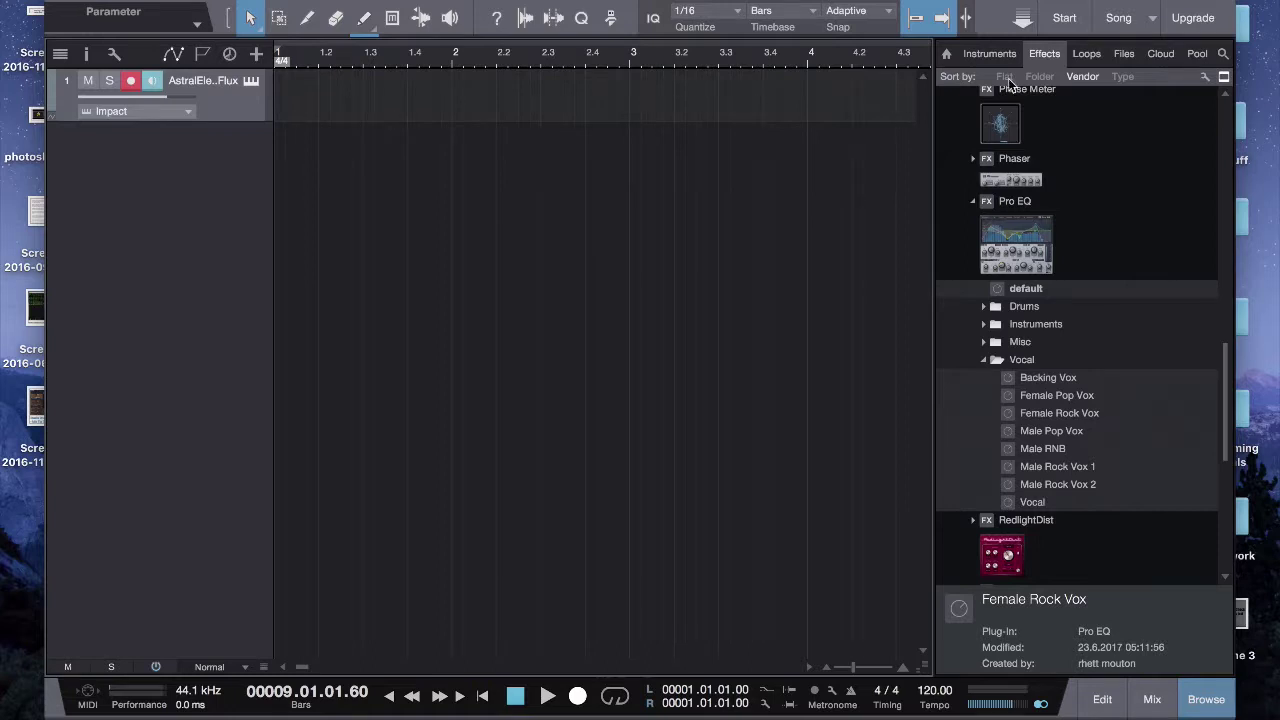
Step: Add the Folk_Bass 1 loop at bar 1 on a new track and insert Pro EQ on it
click(1075, 58)
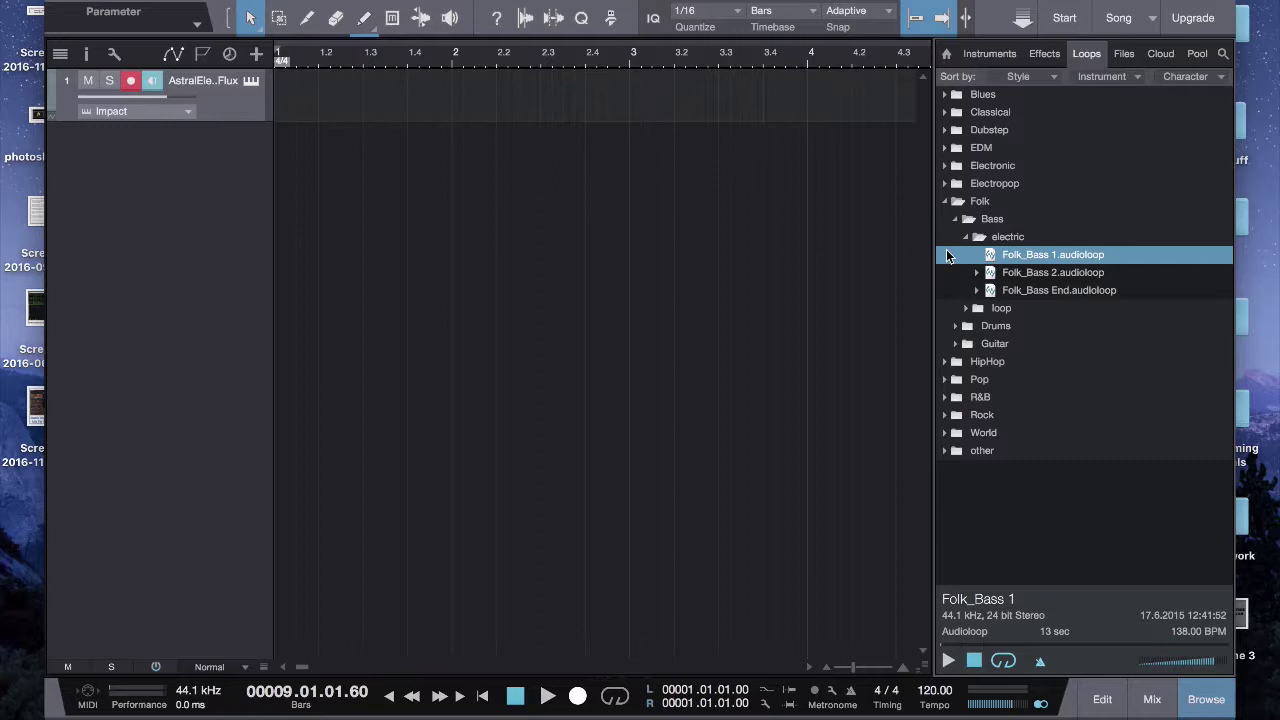
drag(1012, 254, 304, 132)
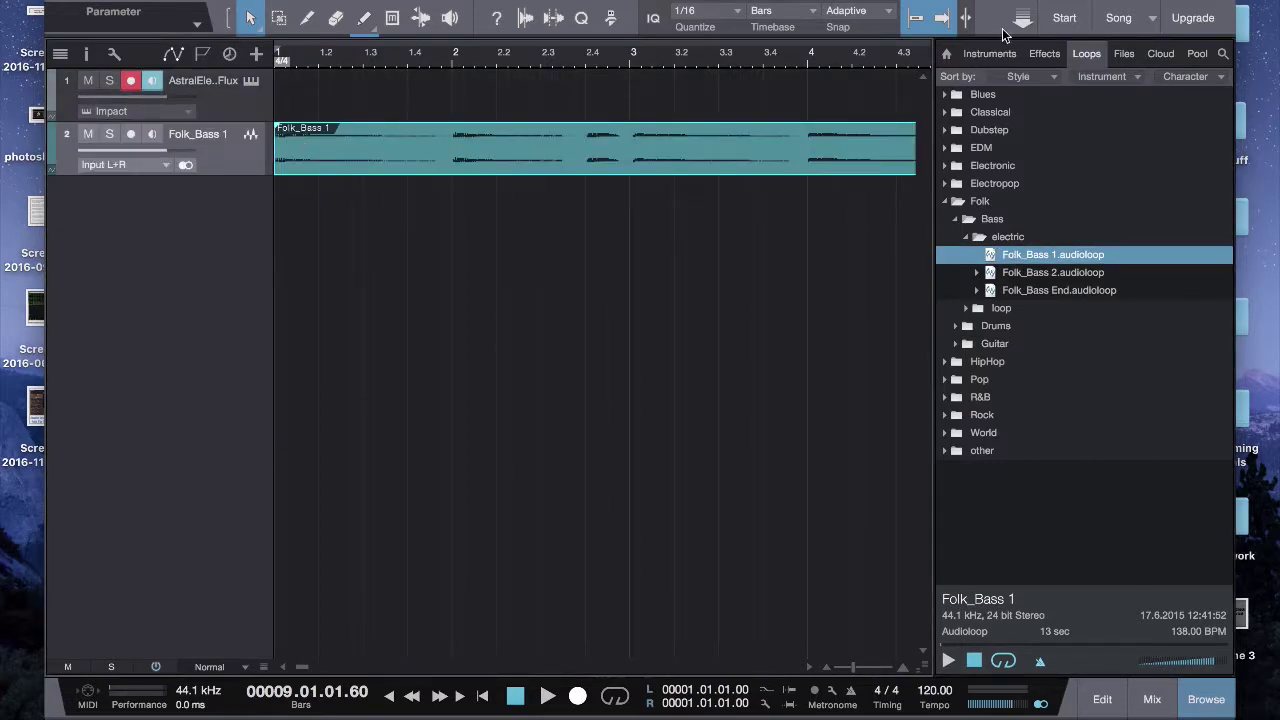
click(1044, 53)
click(1003, 240)
drag(1003, 240, 377, 155)
Step: Cut the Pro EQ mid band by 16.80 dB near 2 kHz and boost highs 24 dB
drag(620, 398, 620, 480)
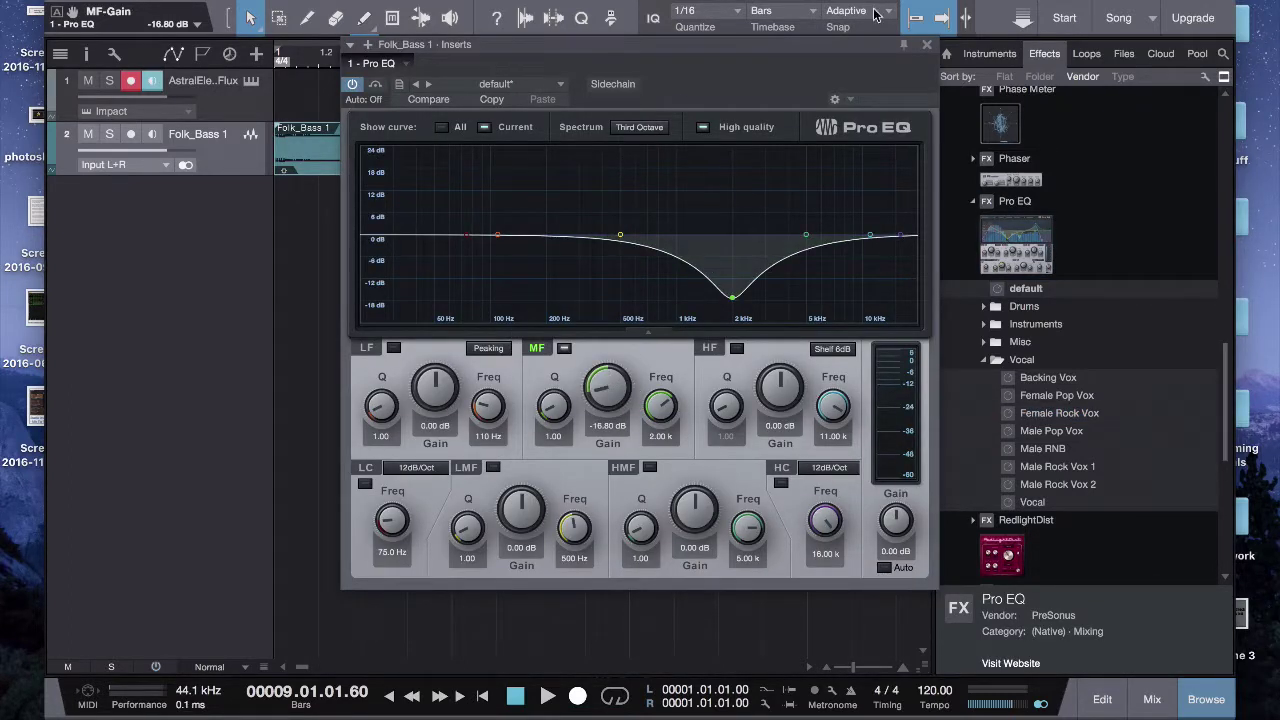
drag(767, 391, 844, 200)
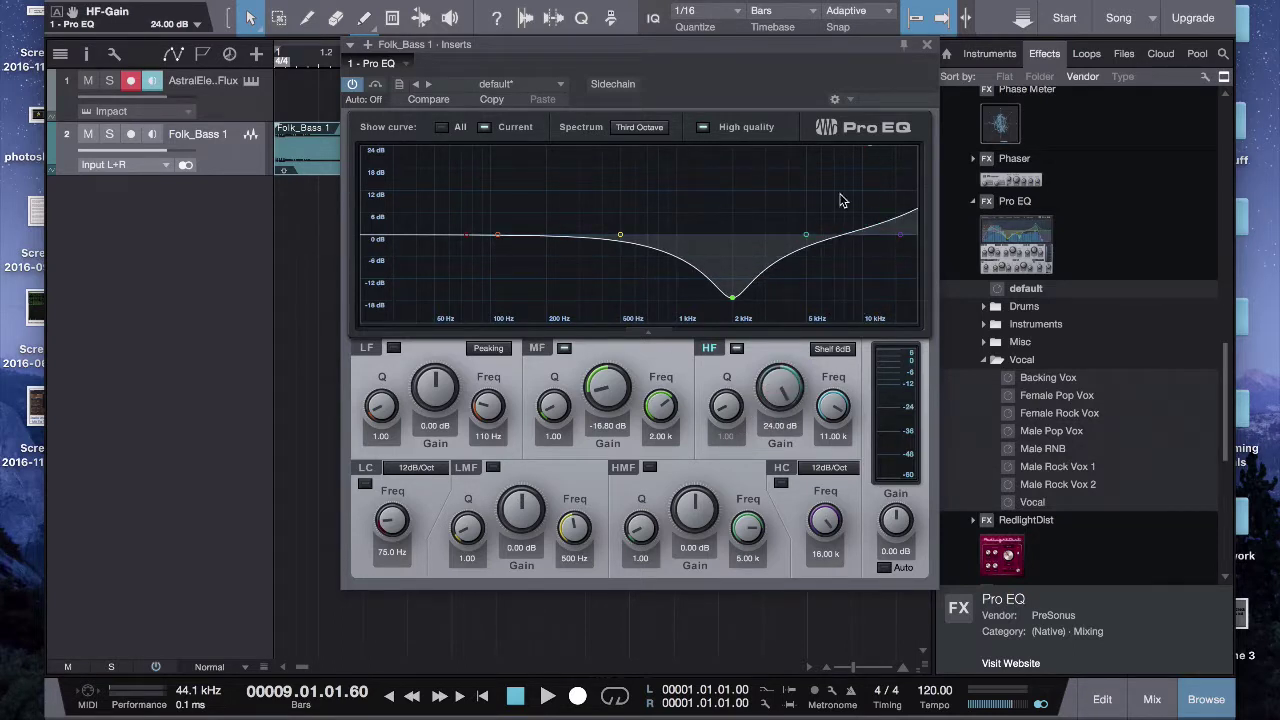
click(928, 50)
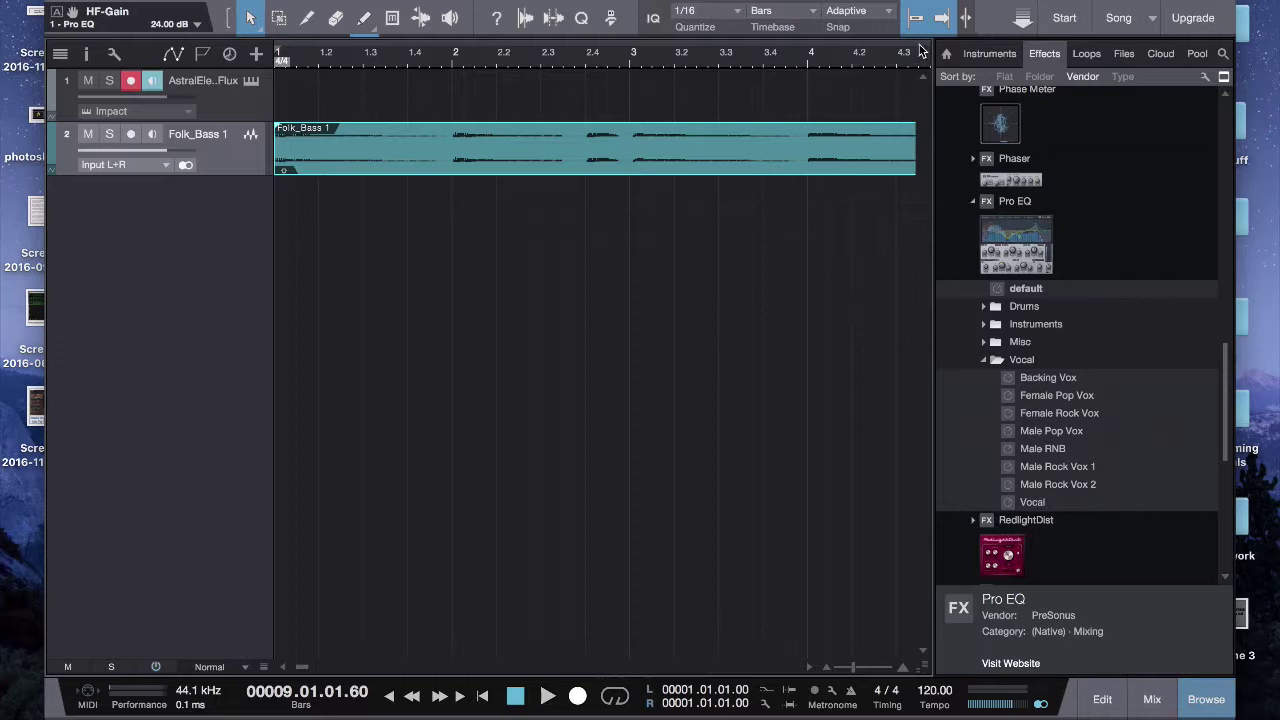
Step: Split the Folk_Bass 1 clip at three points into four events, then return to the Arrow tool
click(958, 201)
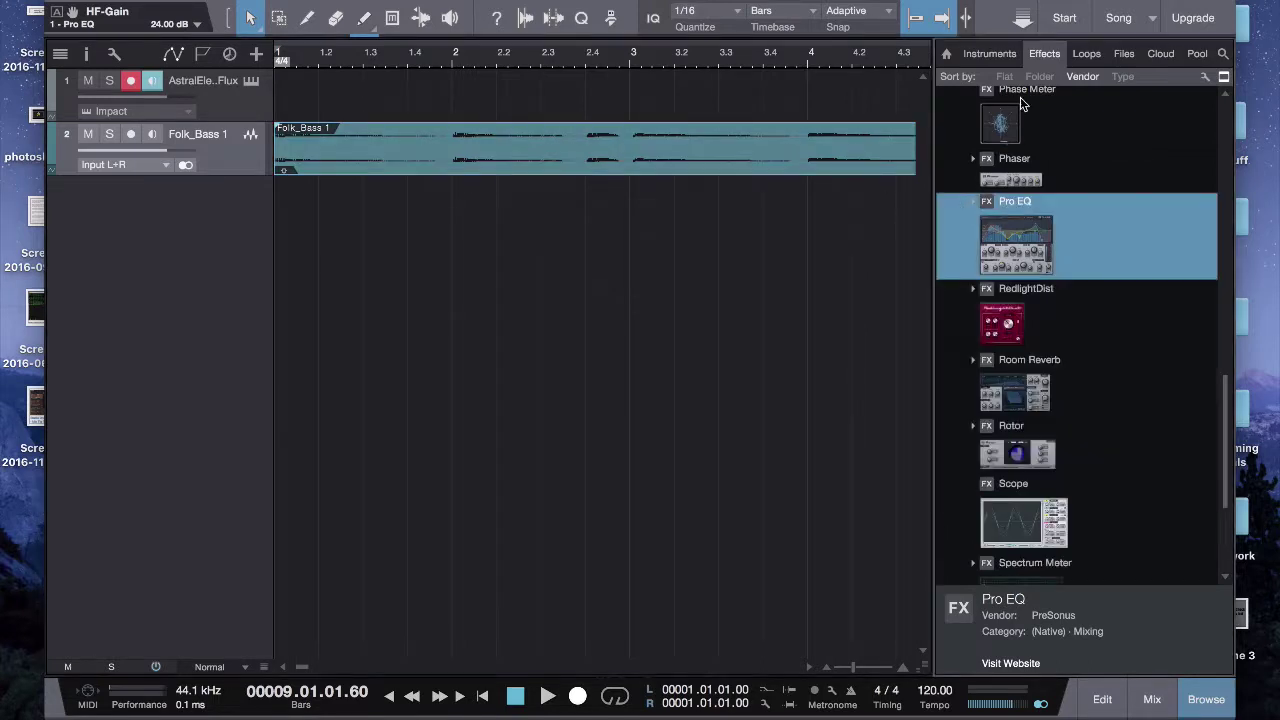
click(978, 54)
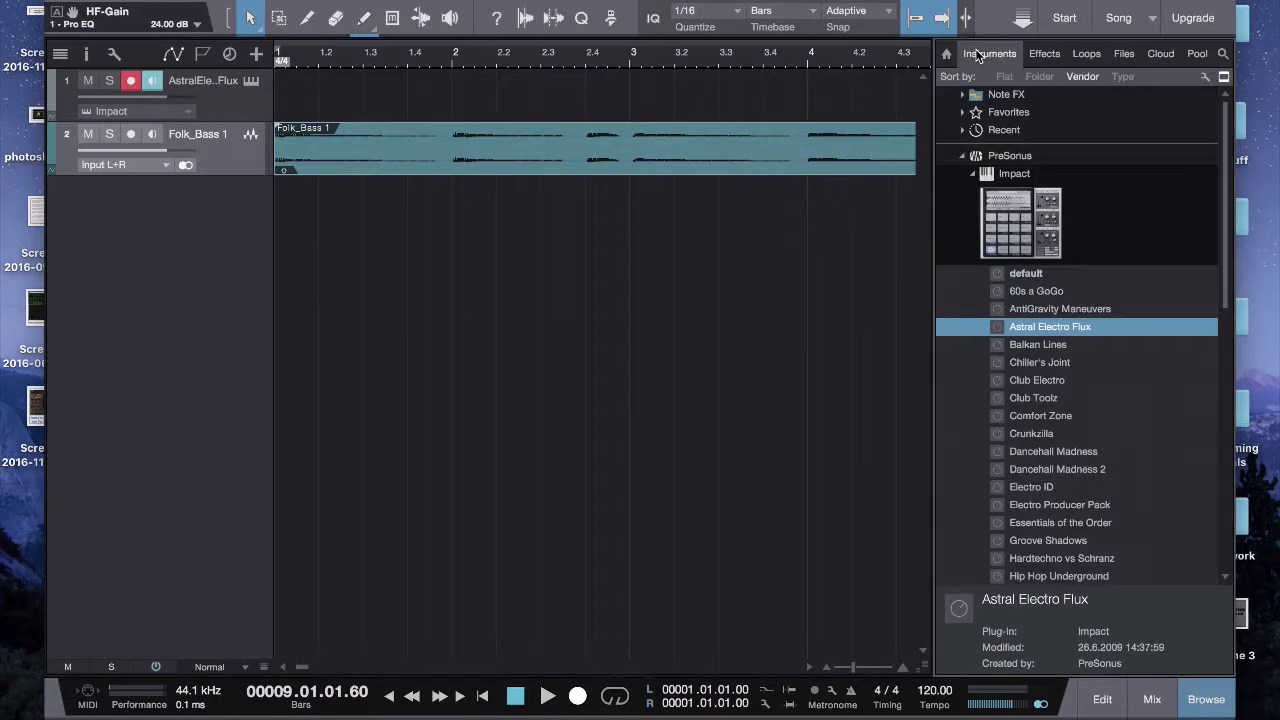
click(309, 20)
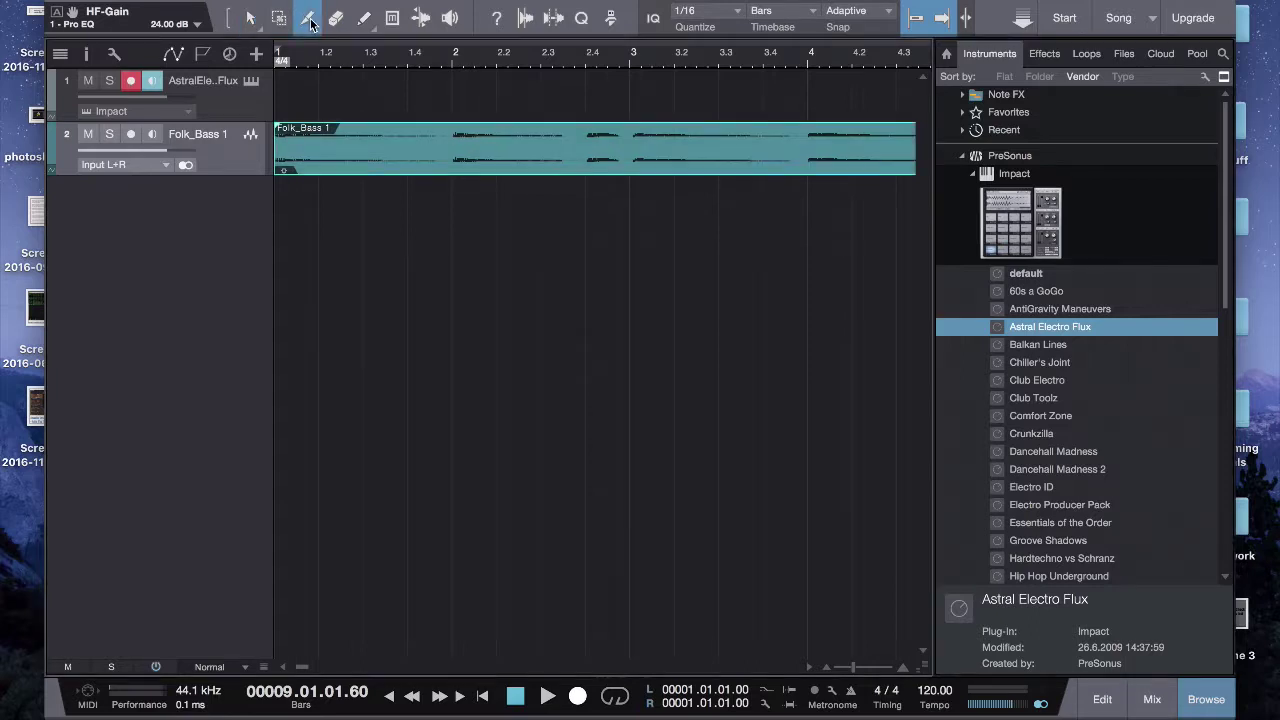
click(341, 160)
click(463, 152)
click(607, 150)
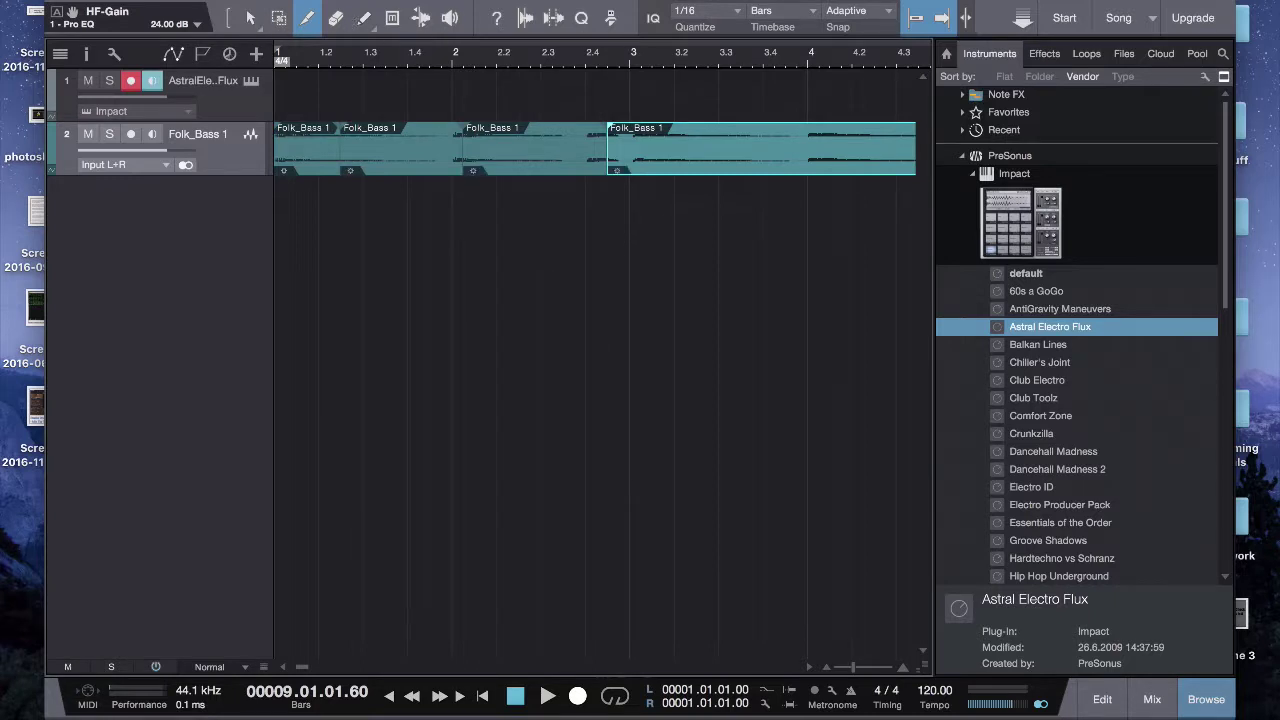
click(251, 17)
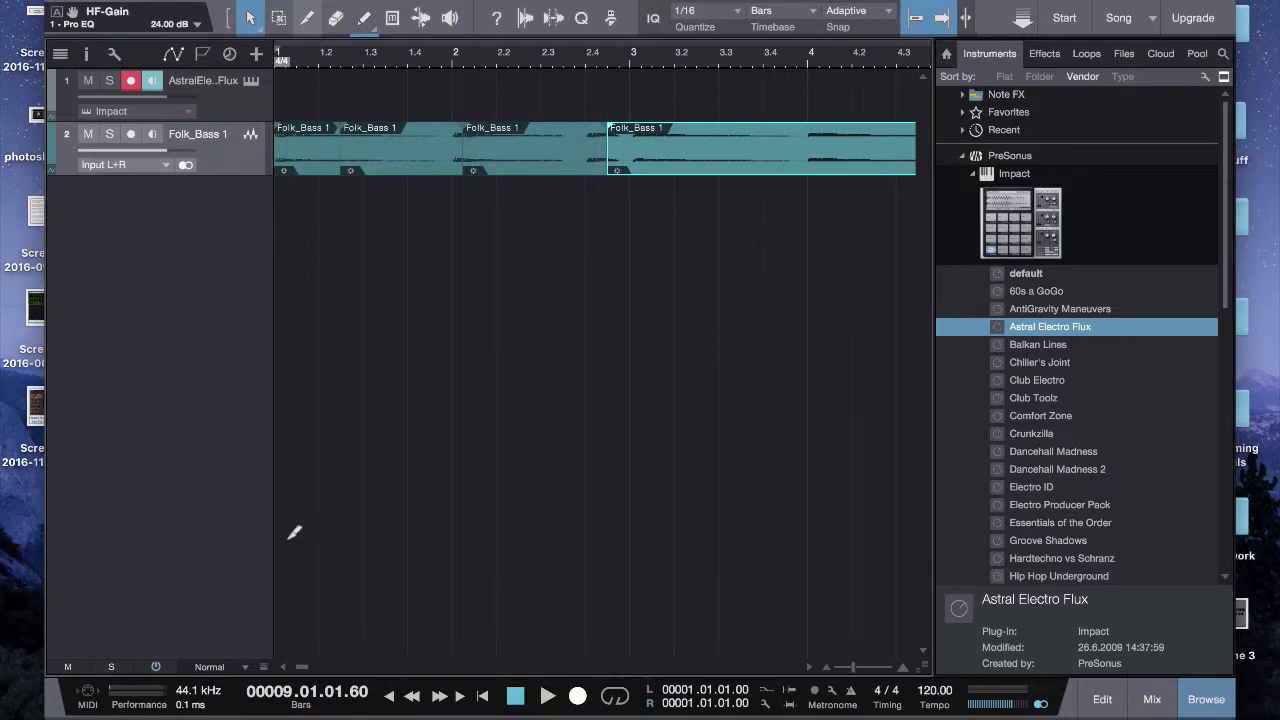
Step: Record a short pass from bar 9, stop it, then replay the song from bar 1
click(577, 695)
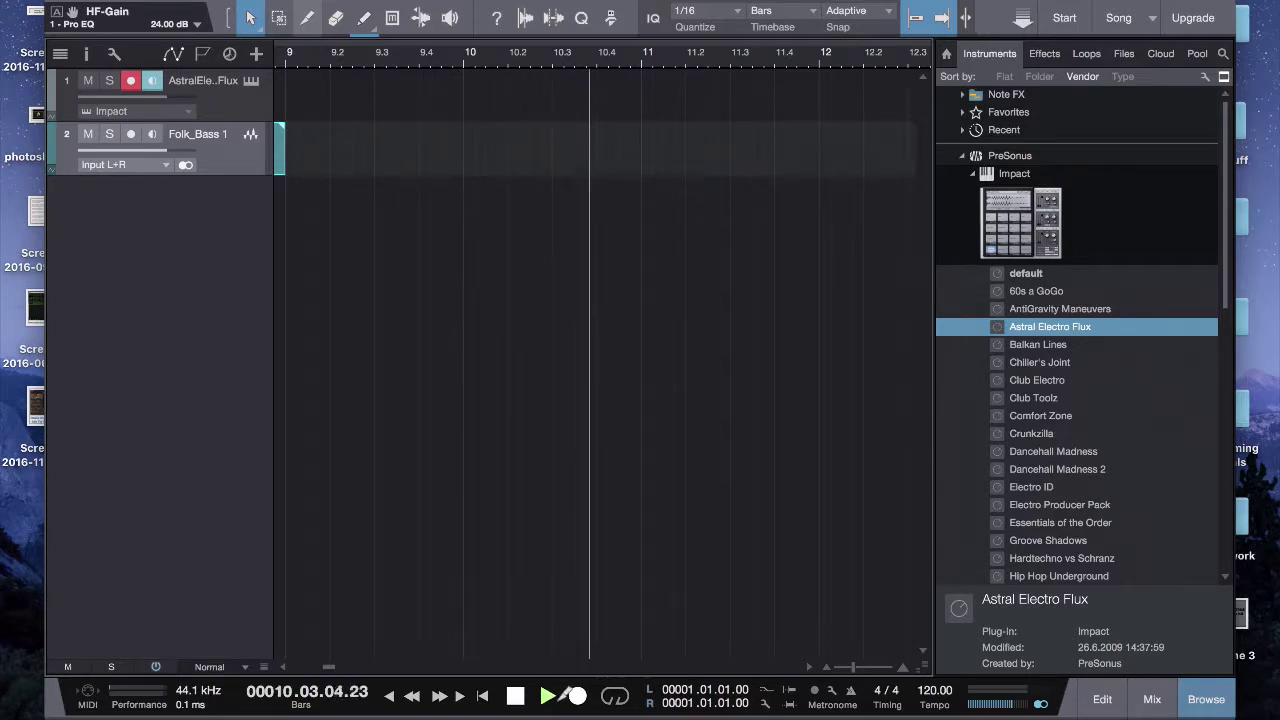
key(space)
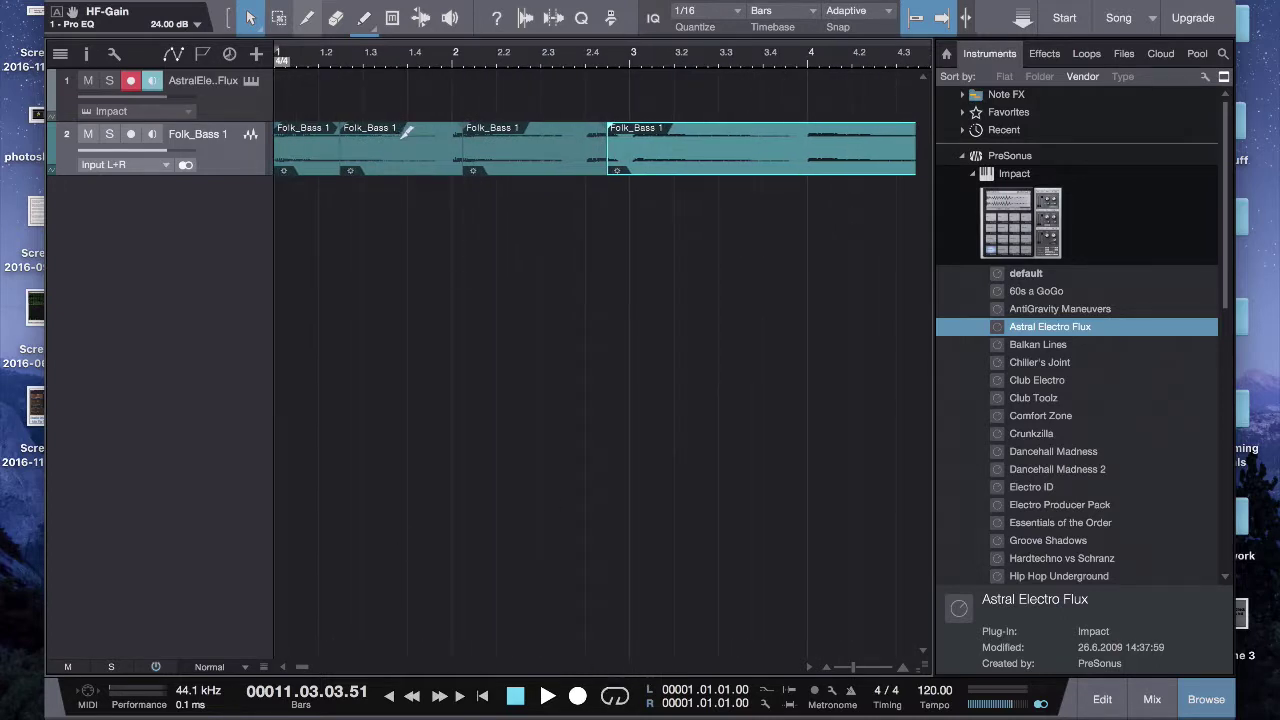
key(space)
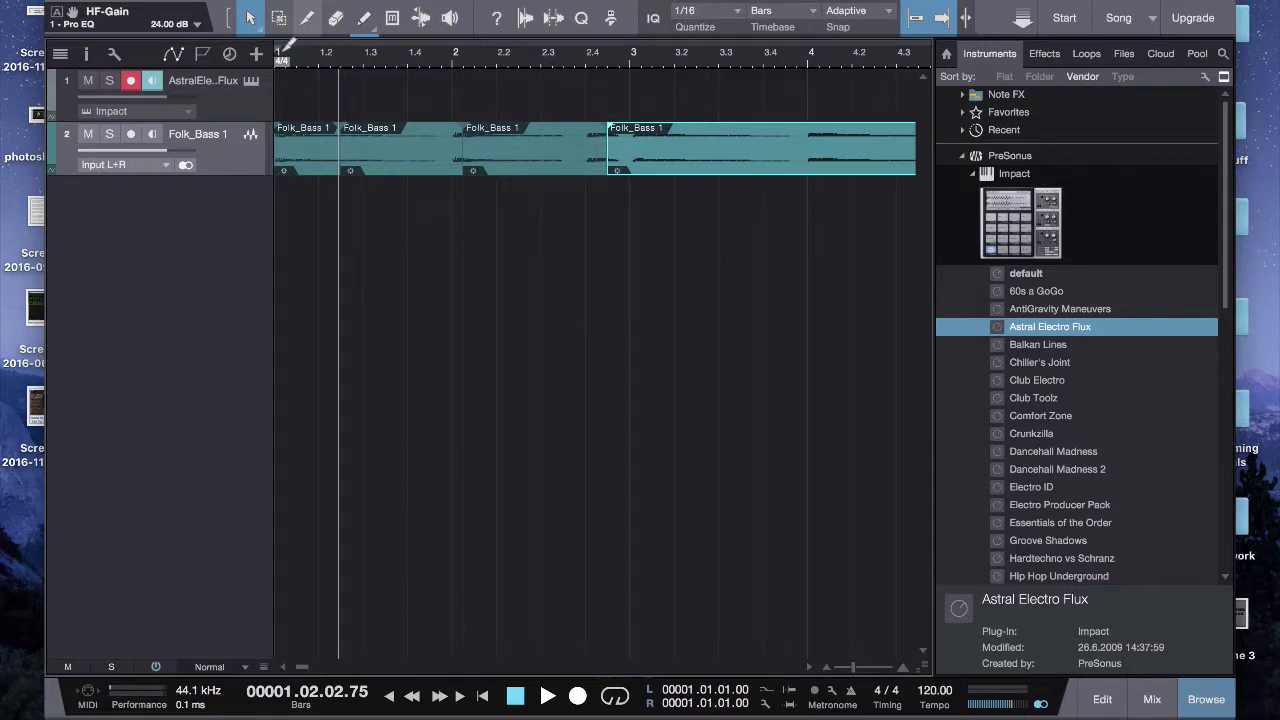
click(252, 20)
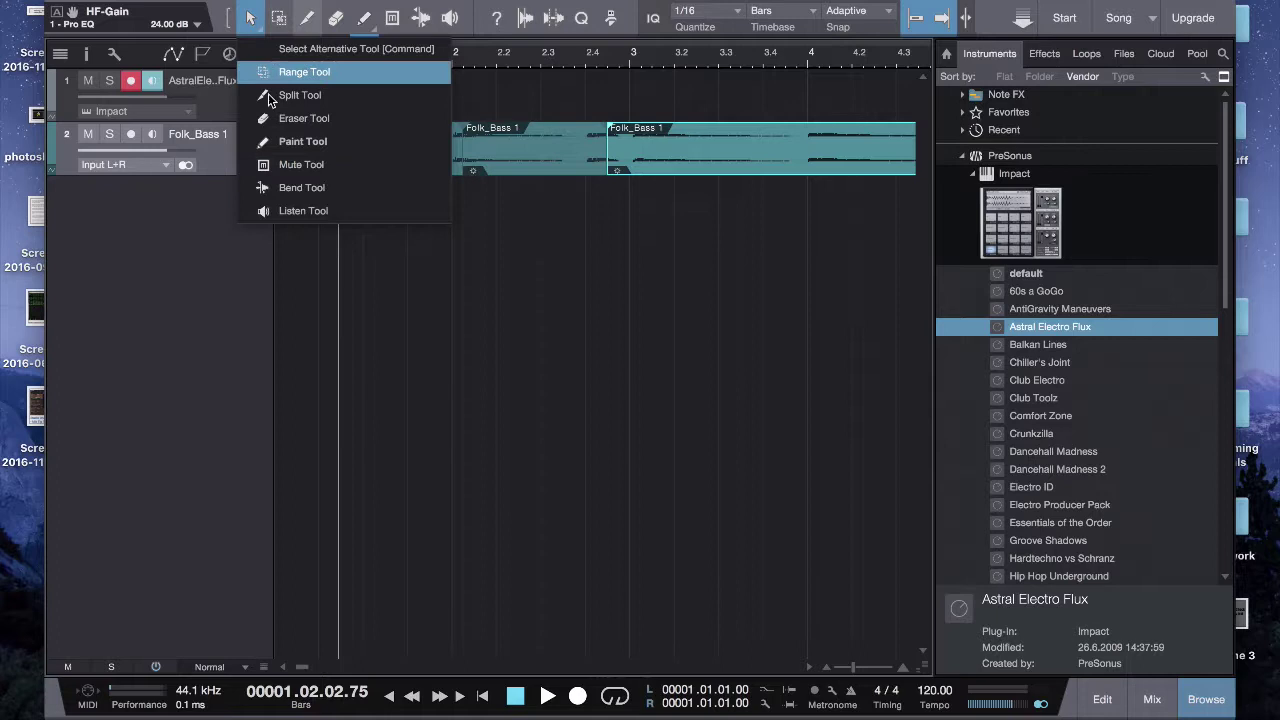
click(273, 46)
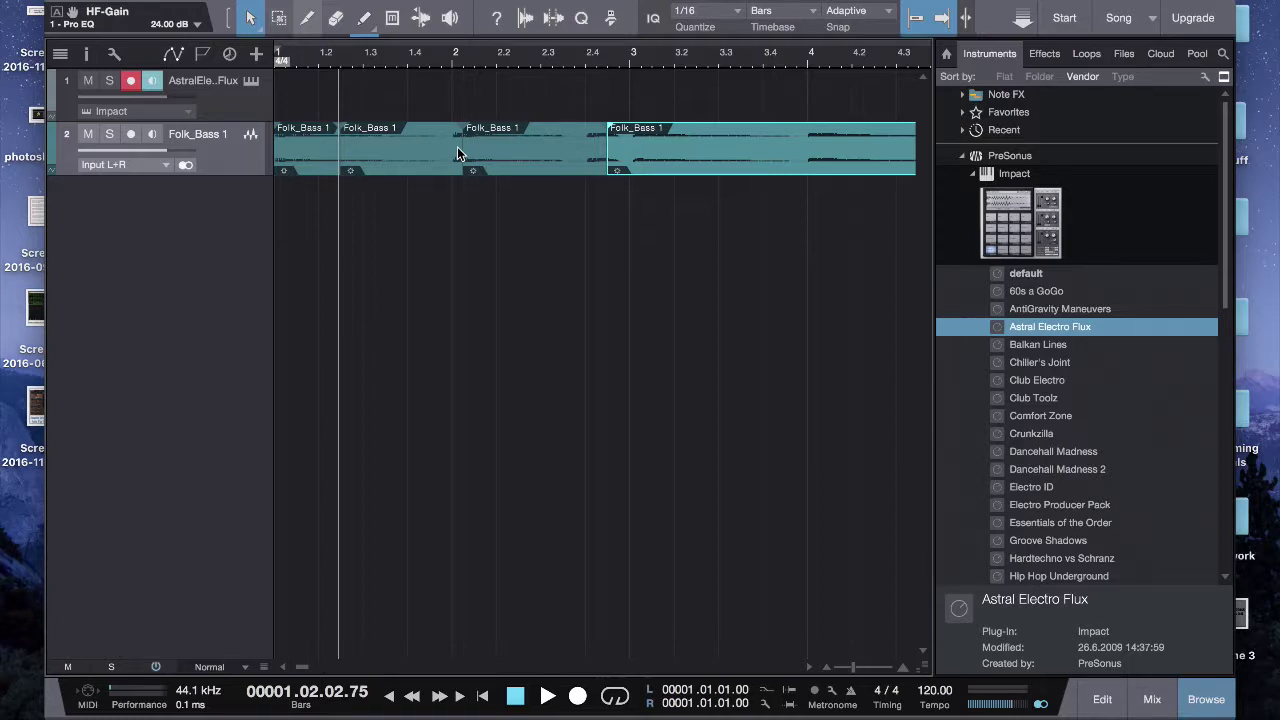
click(310, 118)
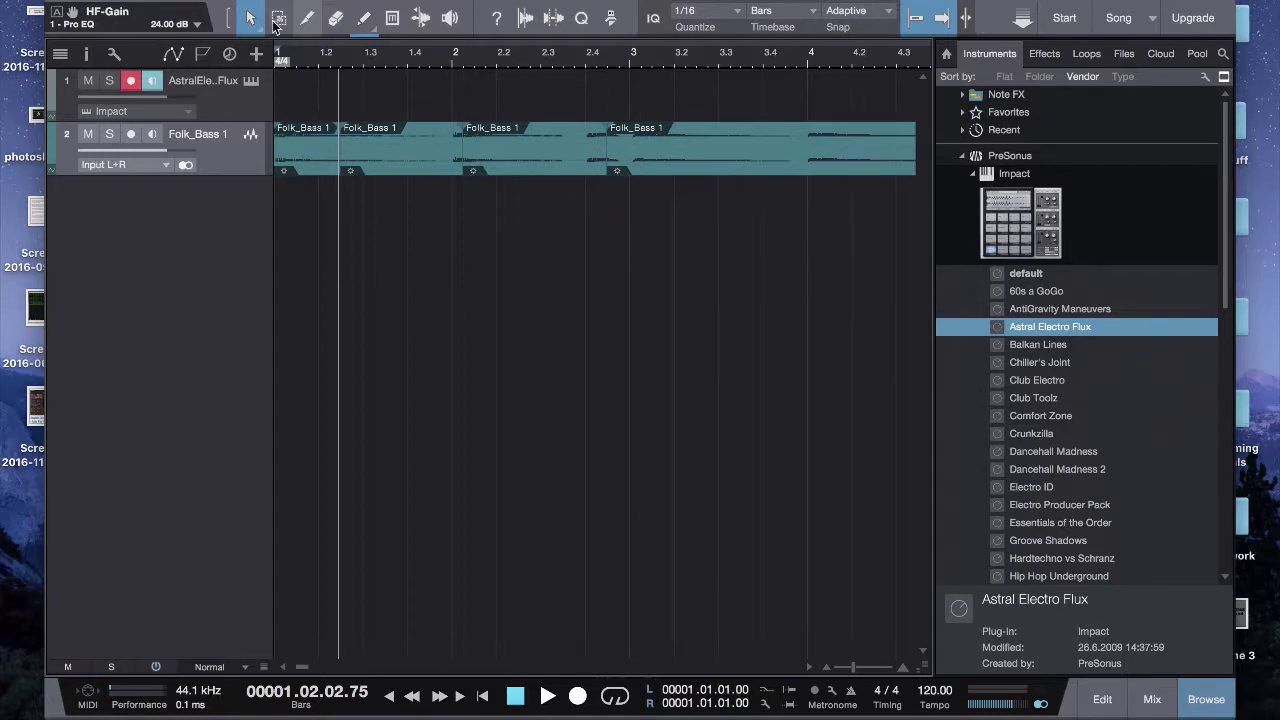